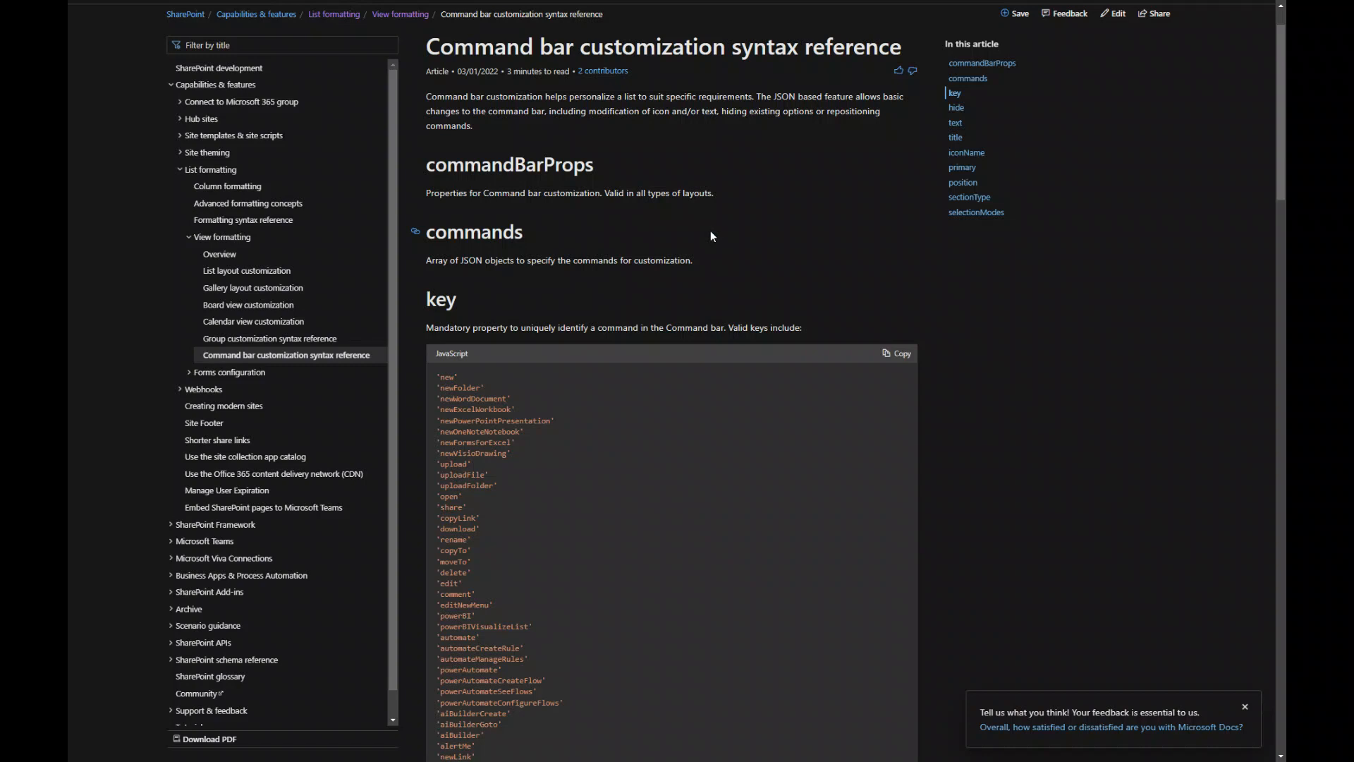
Step: Copy the sample command bar JSON from the primary section of the syntax reference article
scroll(725, 292, "down", 2)
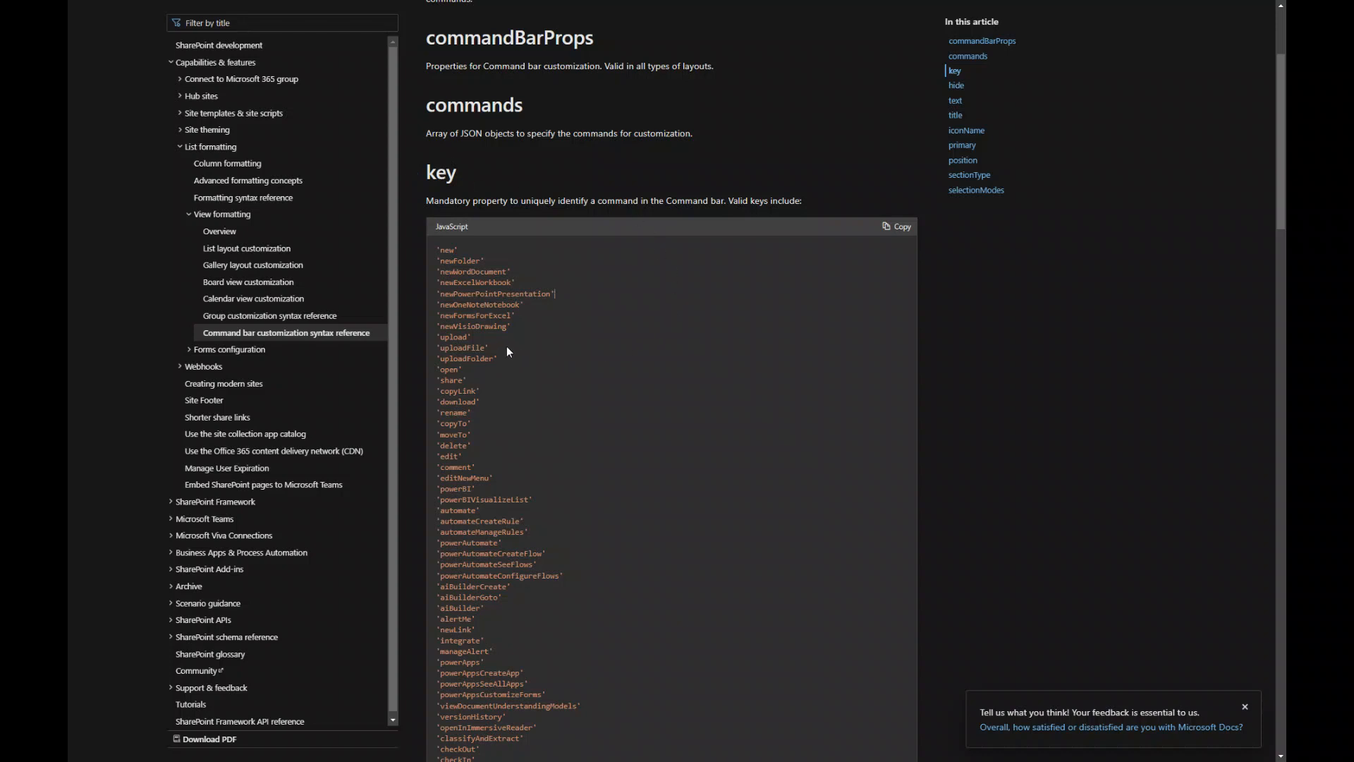
scroll(514, 343, "down", 9)
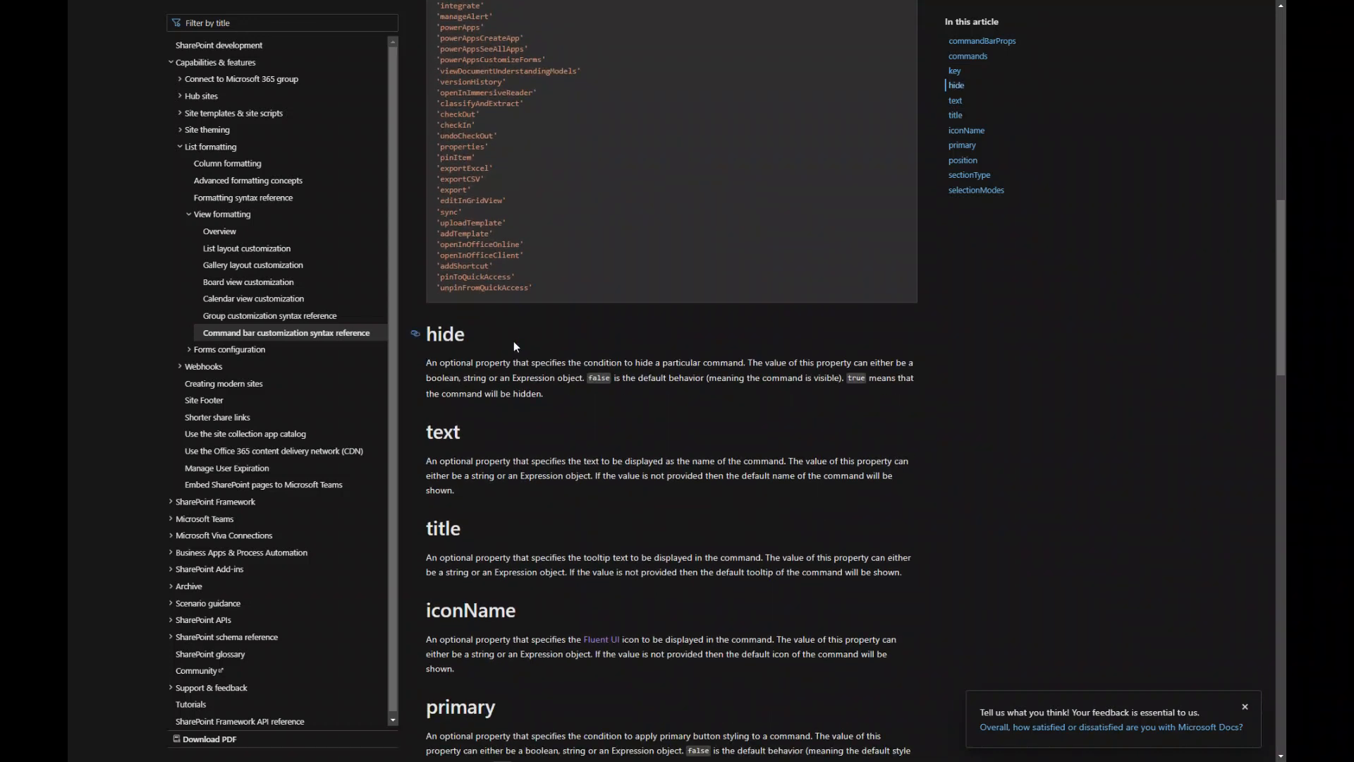
scroll(451, 395, "down", 2)
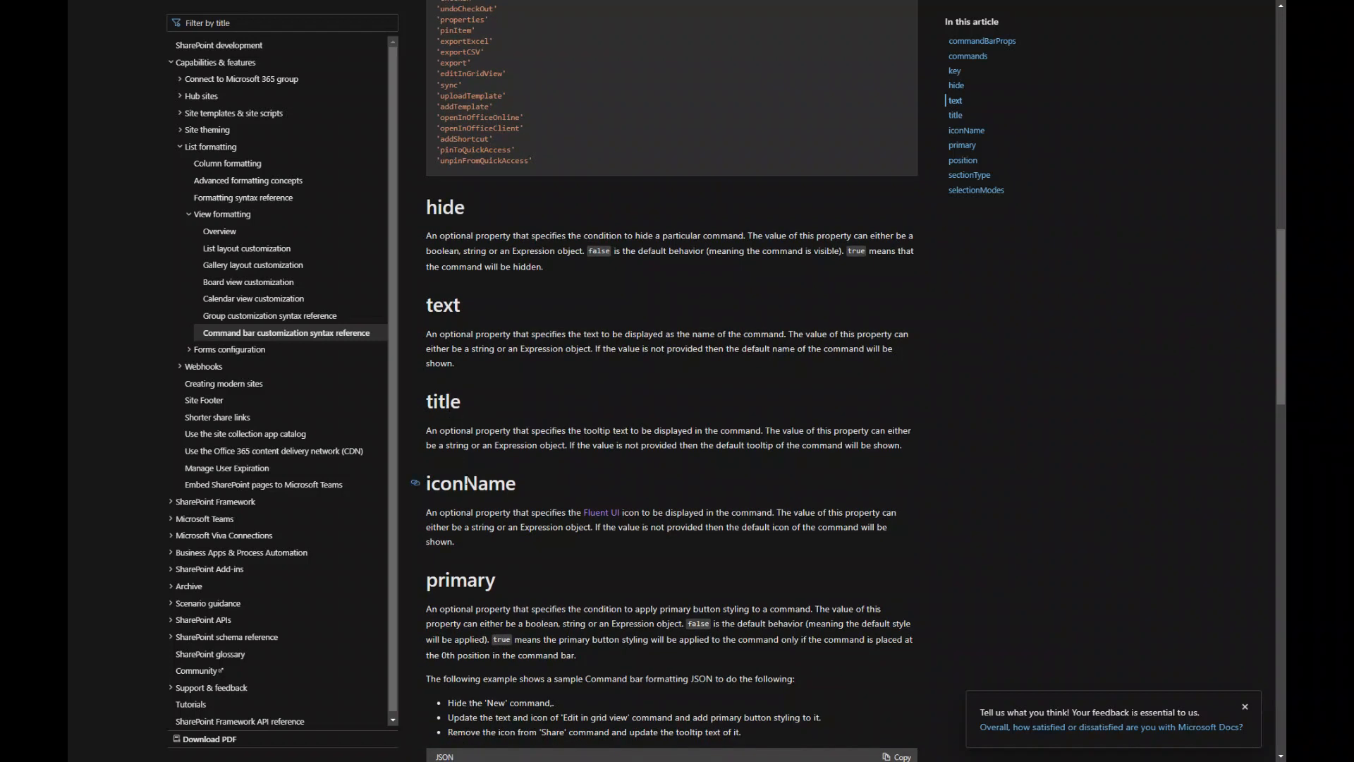
scroll(452, 465, "down", 2)
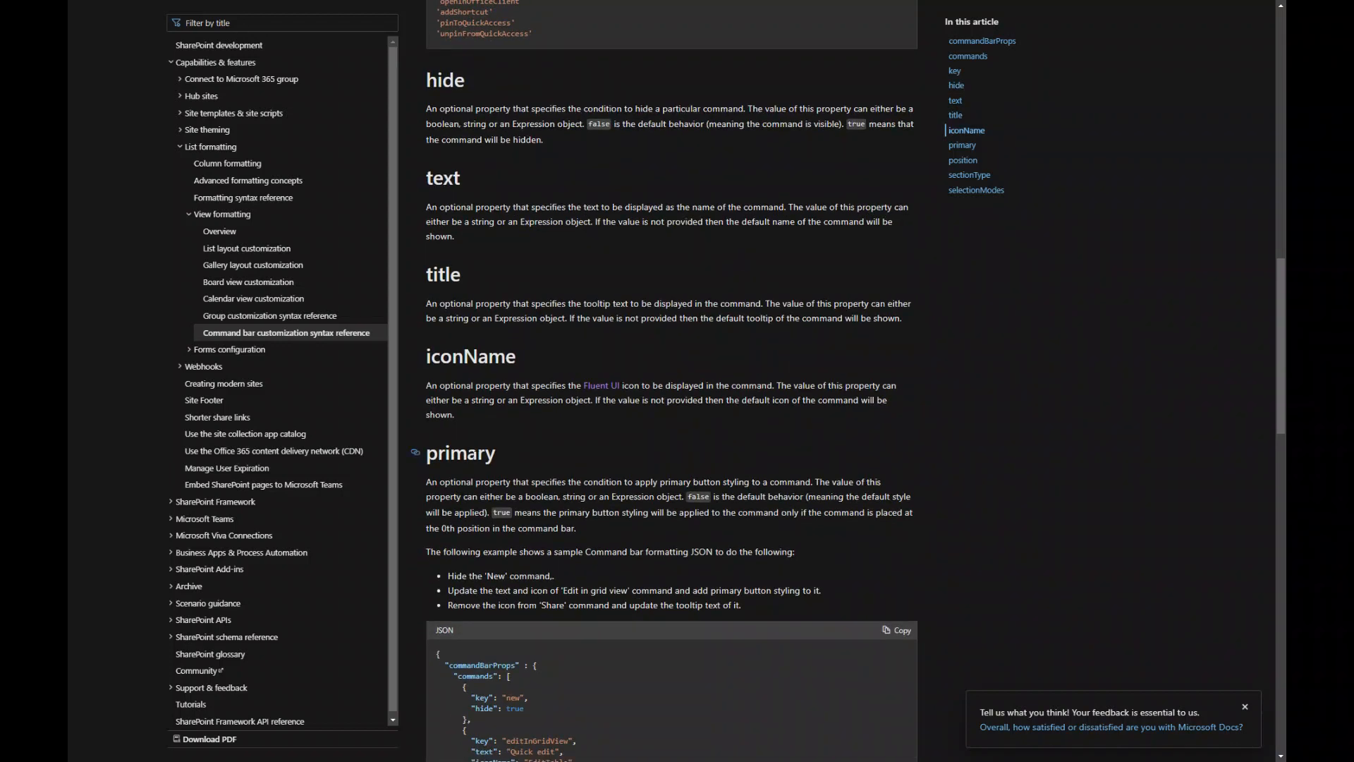
scroll(476, 455, "down", 2)
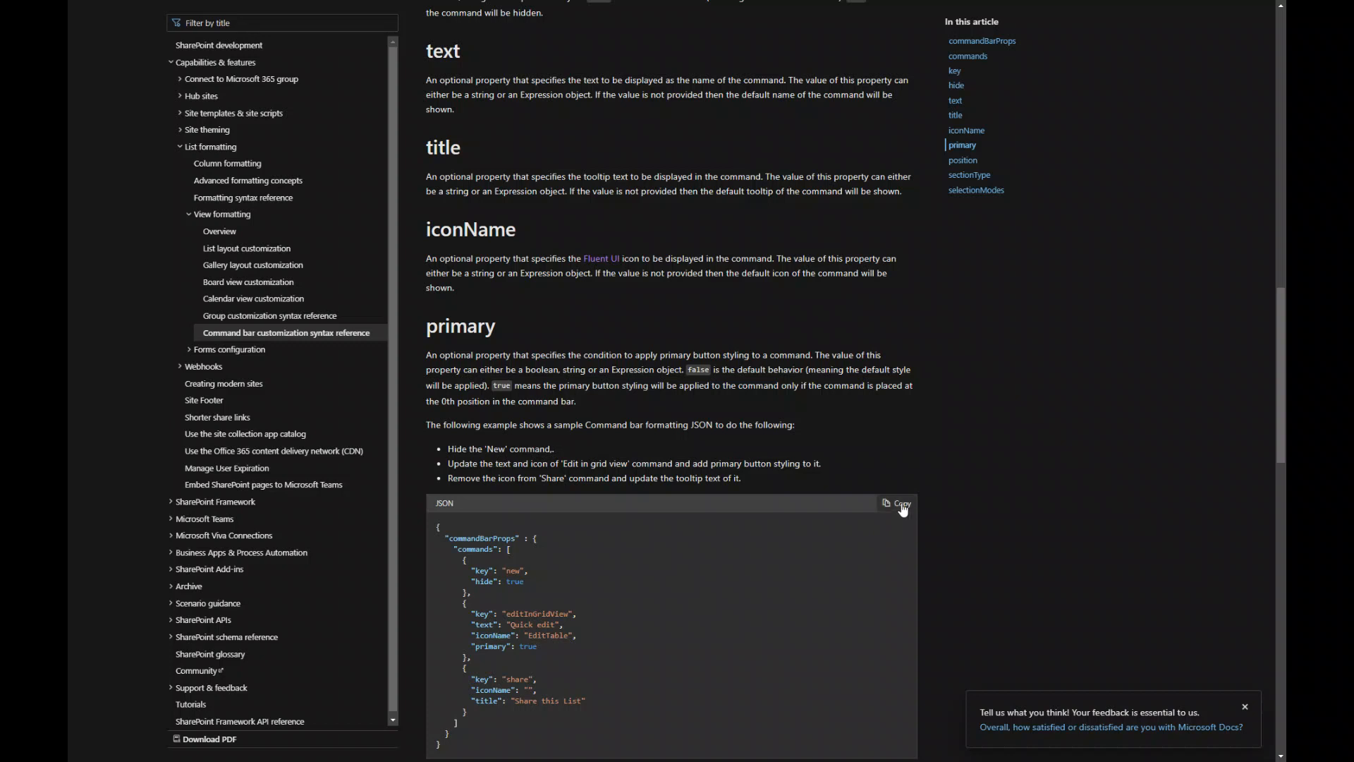
left_click(900, 504)
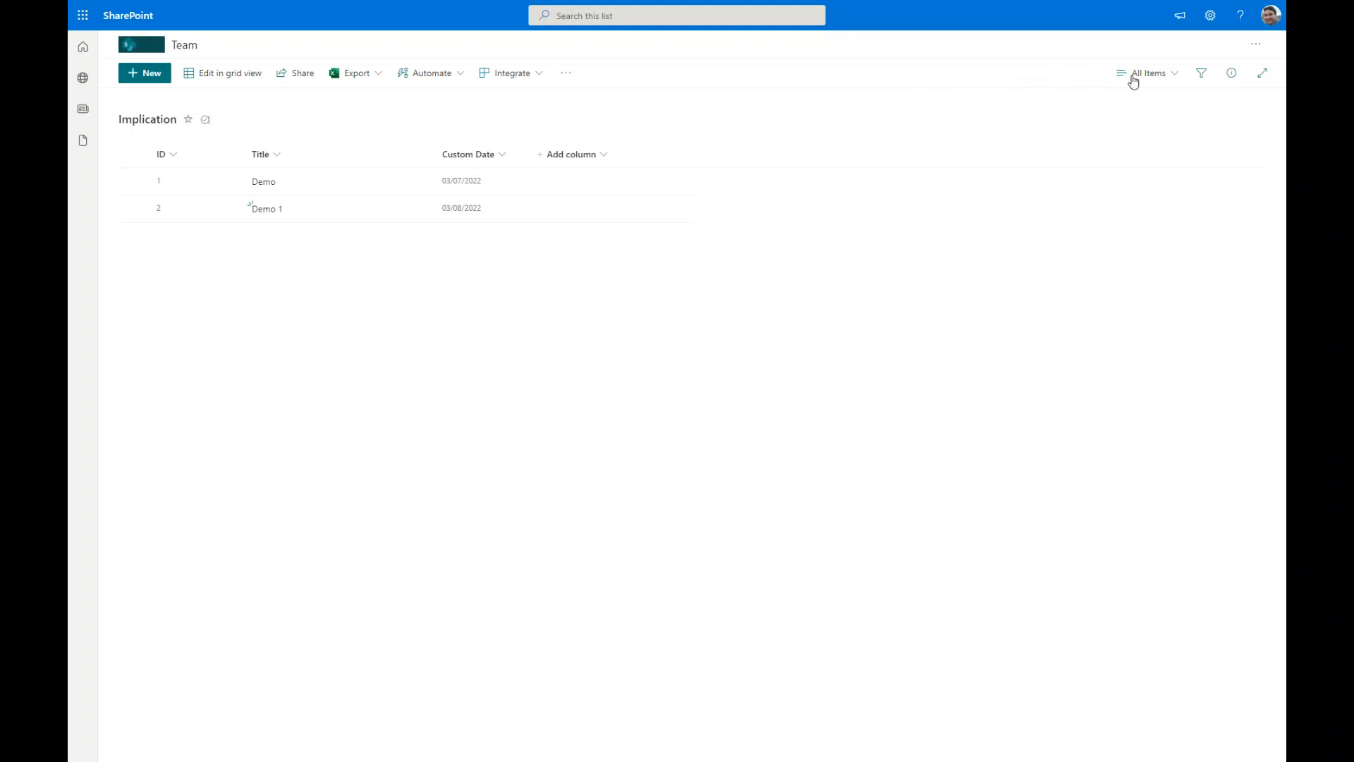
Step: In the SharePoint list Implication, open the current view's formatting in advanced mode for JSON editing
left_click(1175, 74)
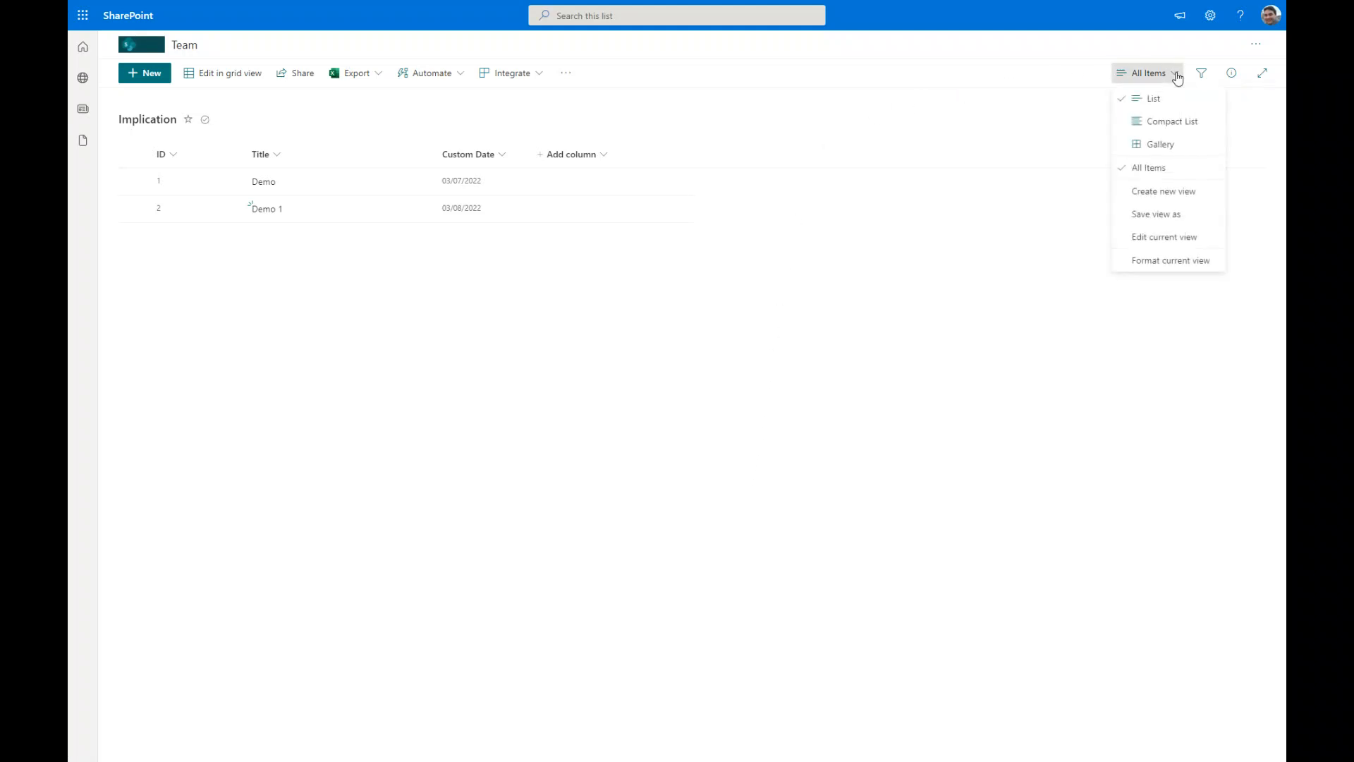
left_click(1173, 263)
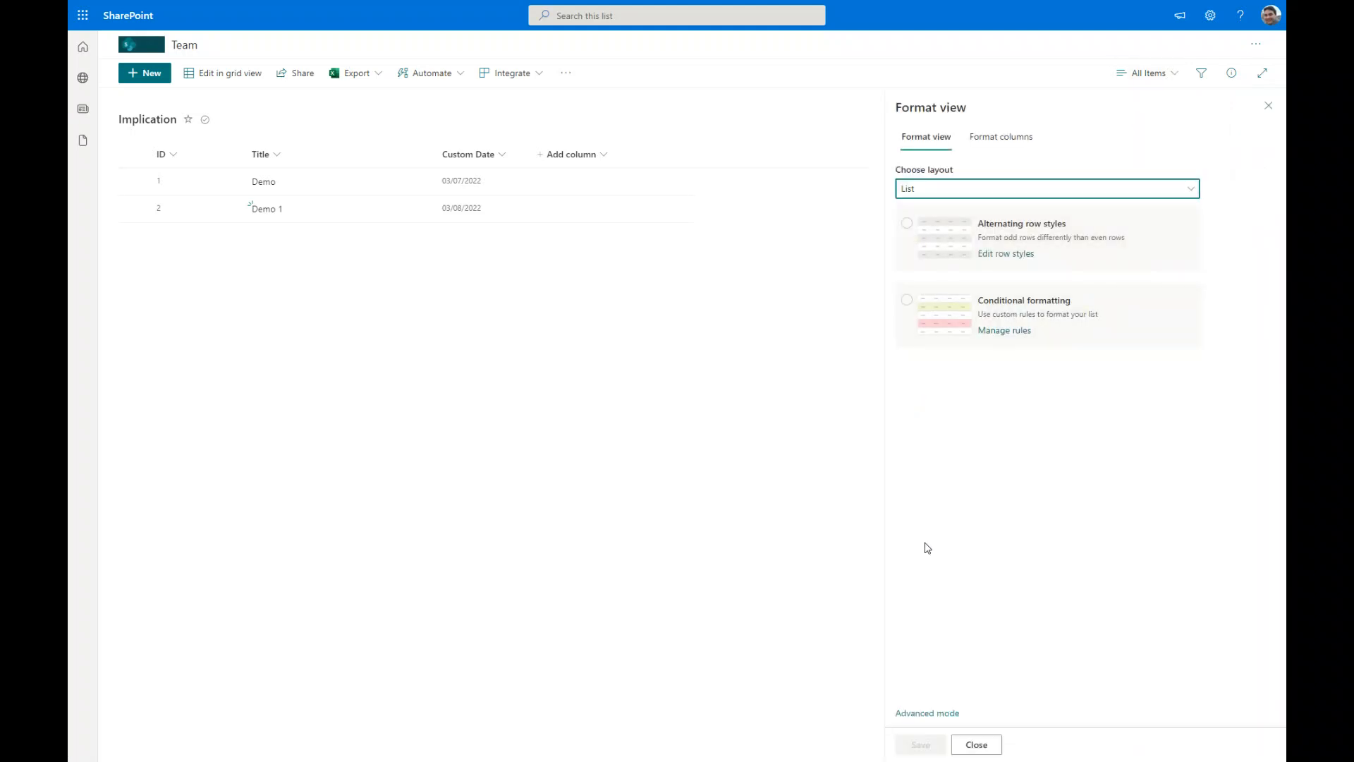
left_click(942, 713)
Step: Add a comma after the $schema value and paste the copied commandBarProps sample on a new line below it
left_click(1135, 271)
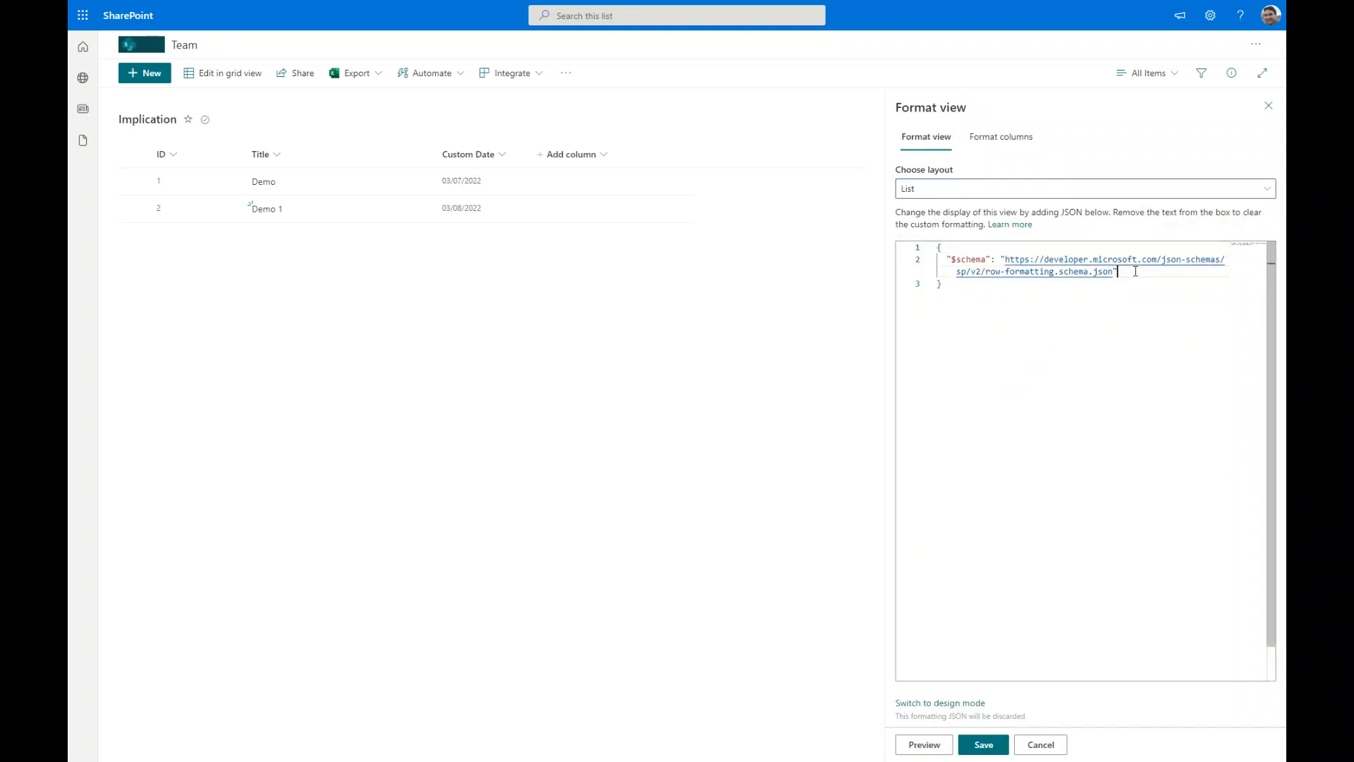
type(",")
key("Return")
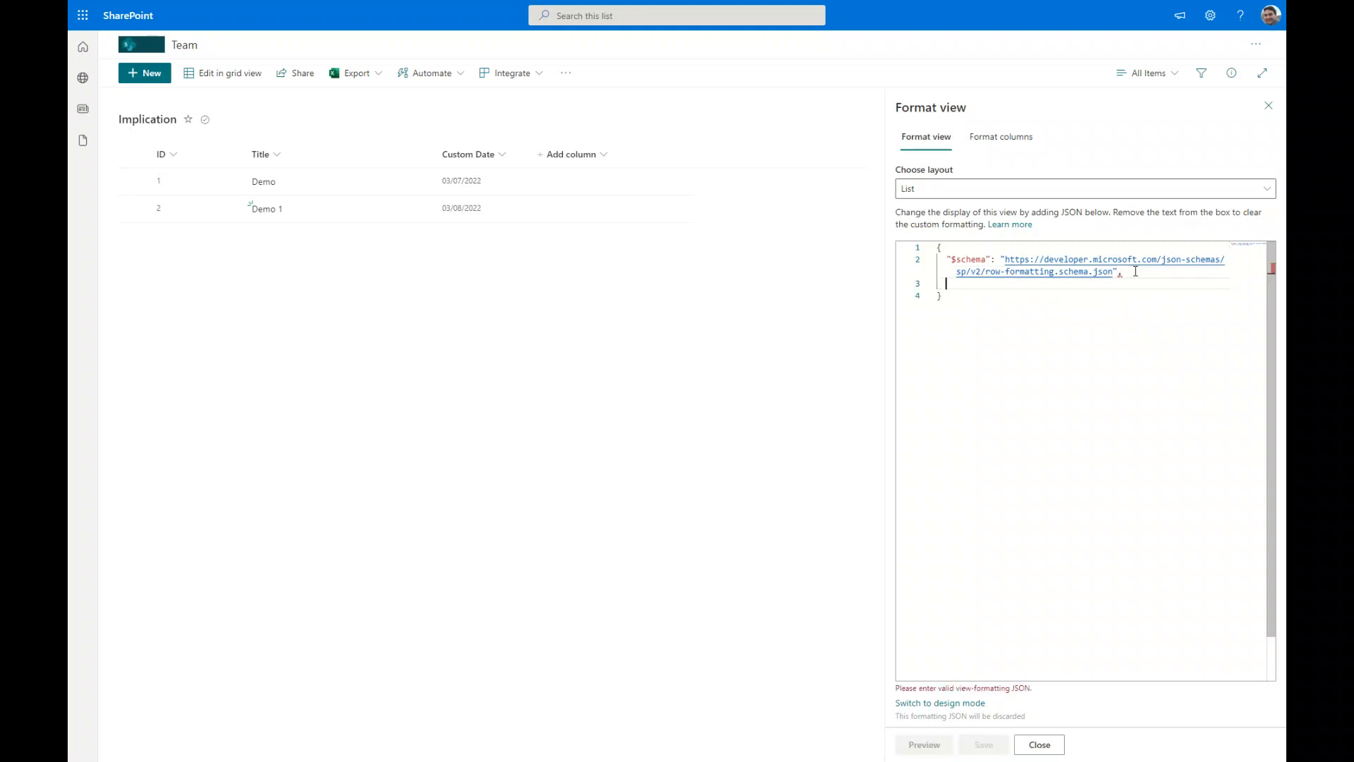
key("ctrl+v")
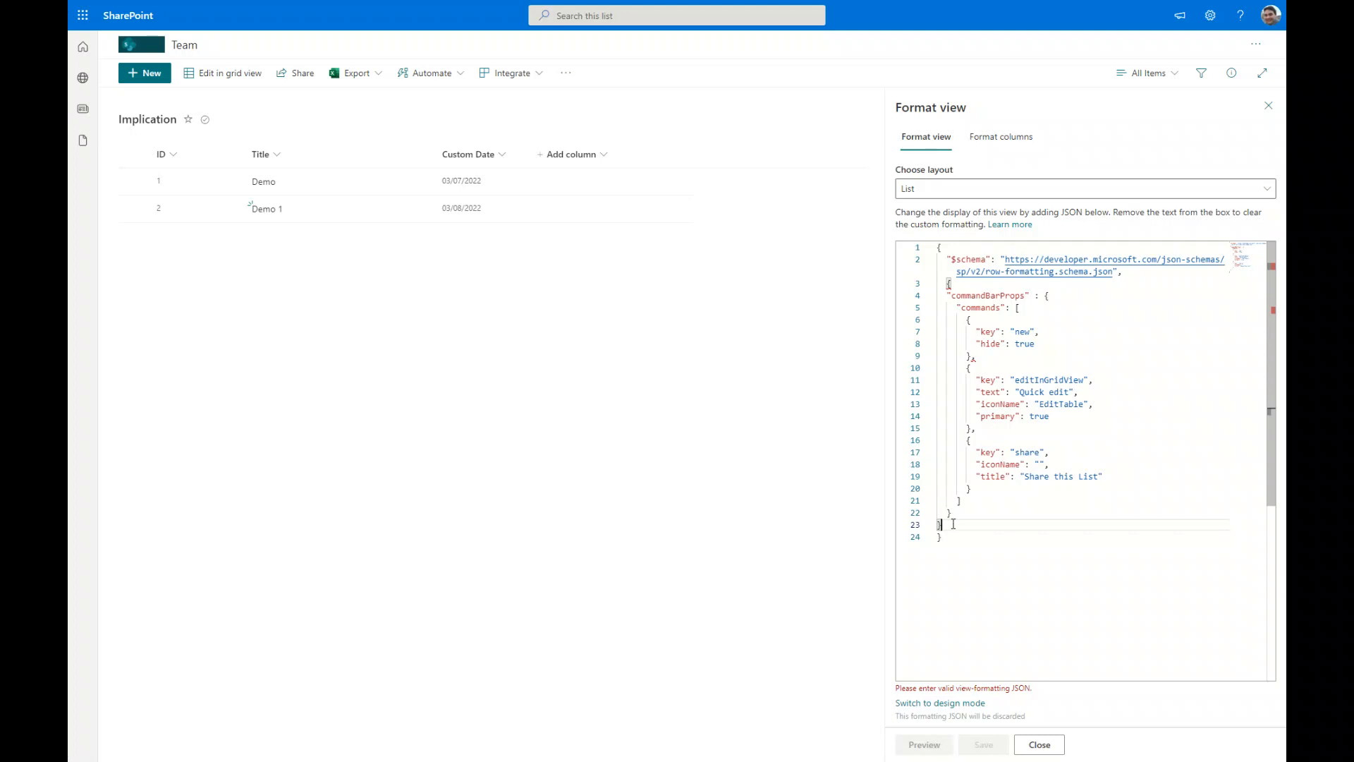
Step: Remove the pasted sample's surplus outer braces and save the view formatting
key("BackSpace")
left_click(964, 284)
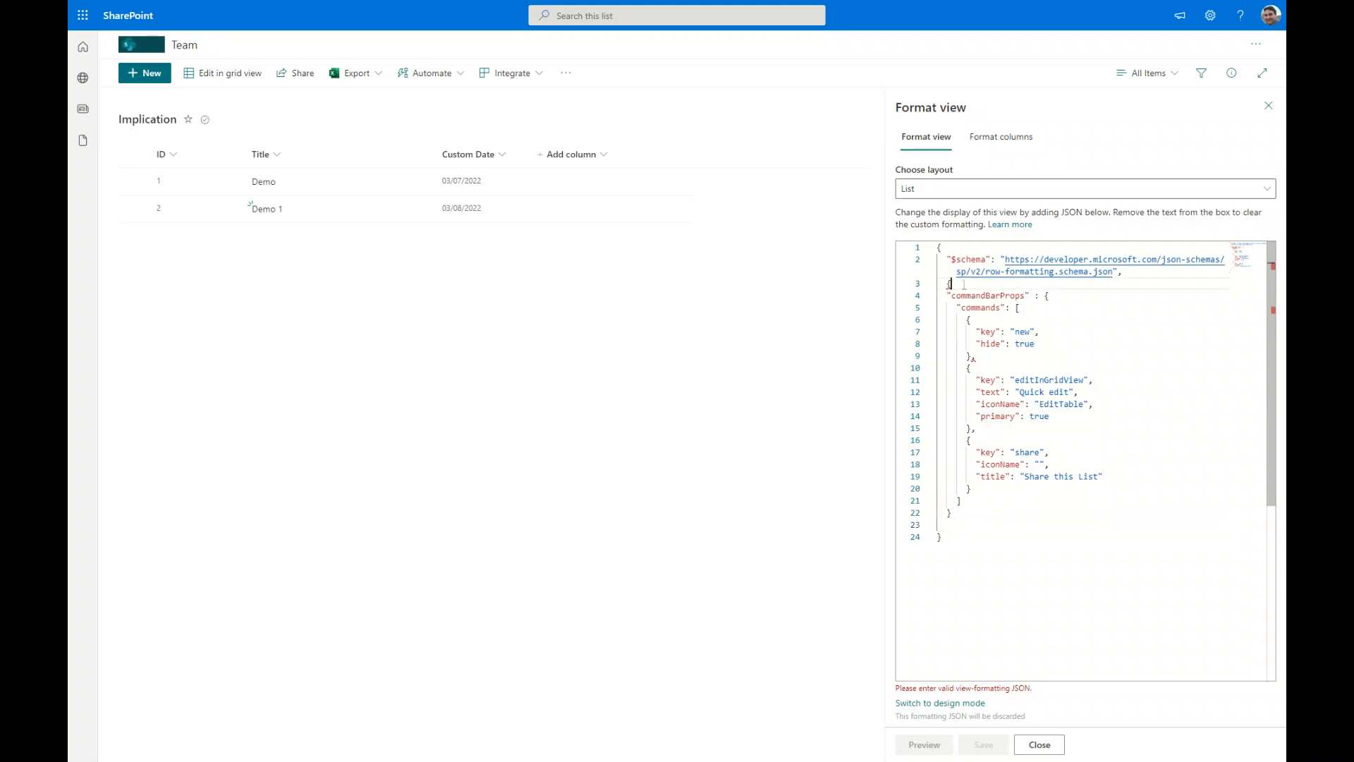
key("BackSpace")
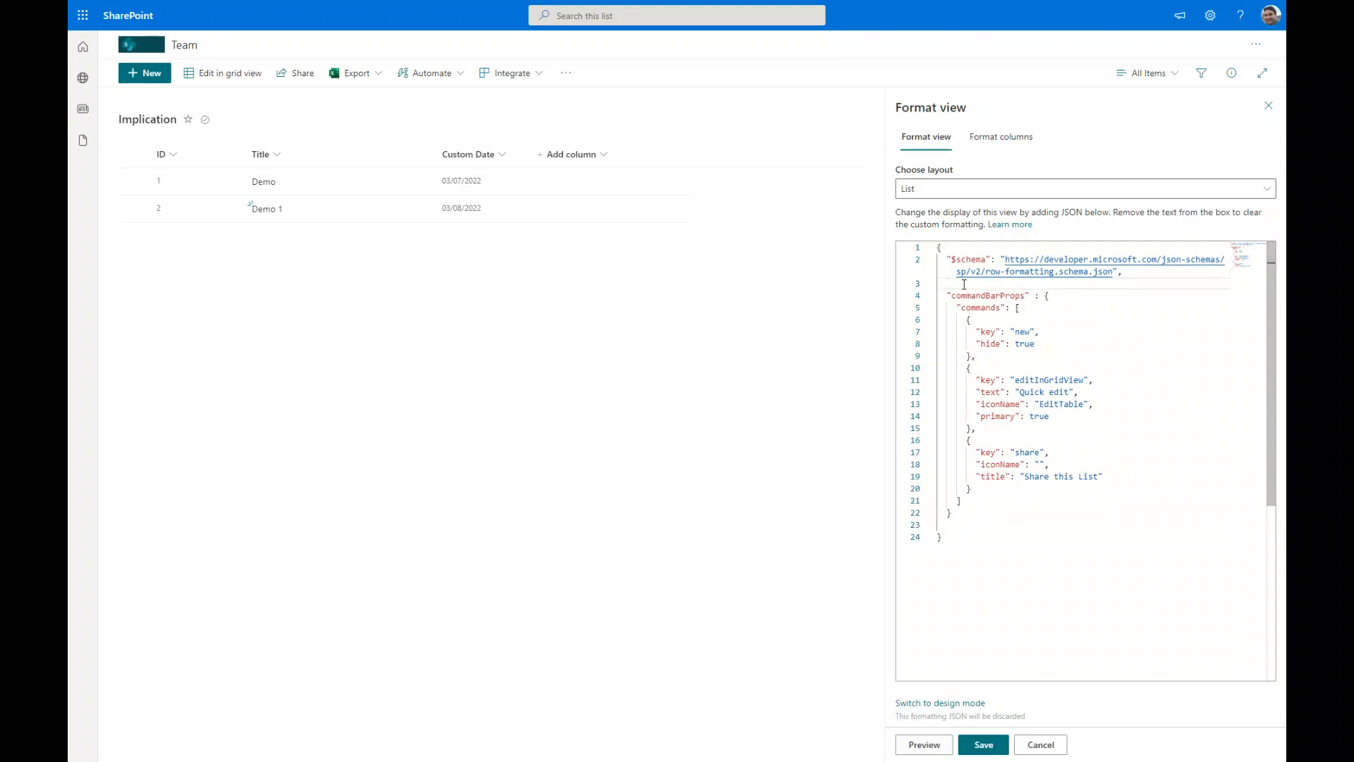
left_click(983, 746)
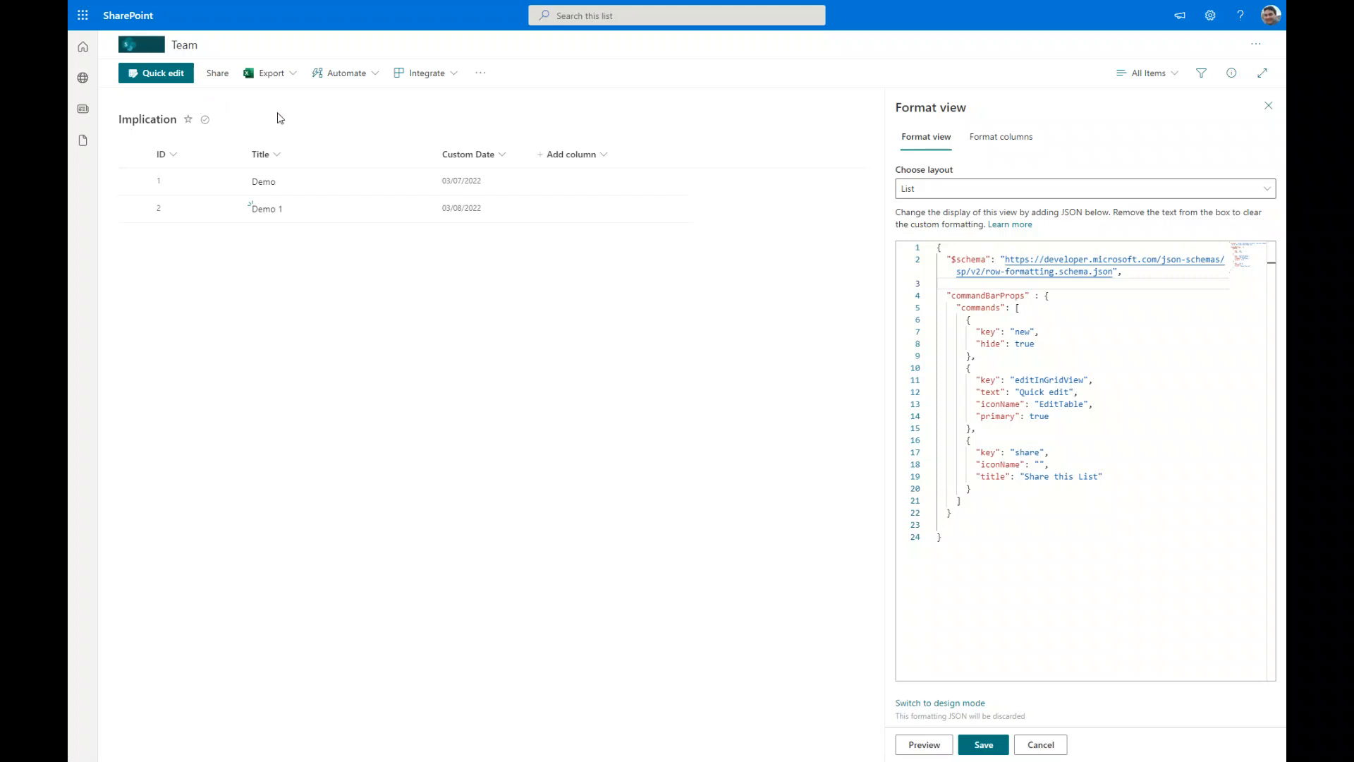
Step: Return to the syntax reference article and copy the sample JSON from the sectionType section
left_click(968, 443)
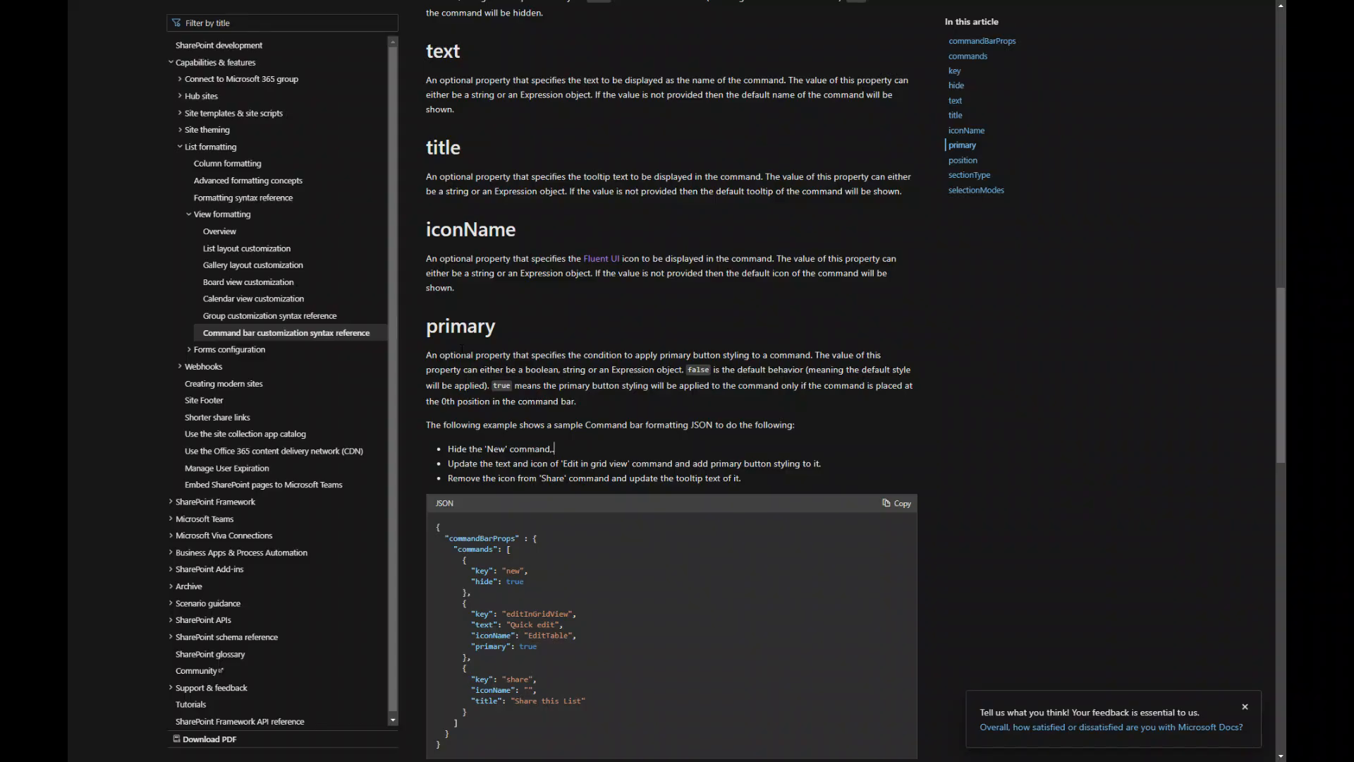
scroll(673, 414, "down", 8)
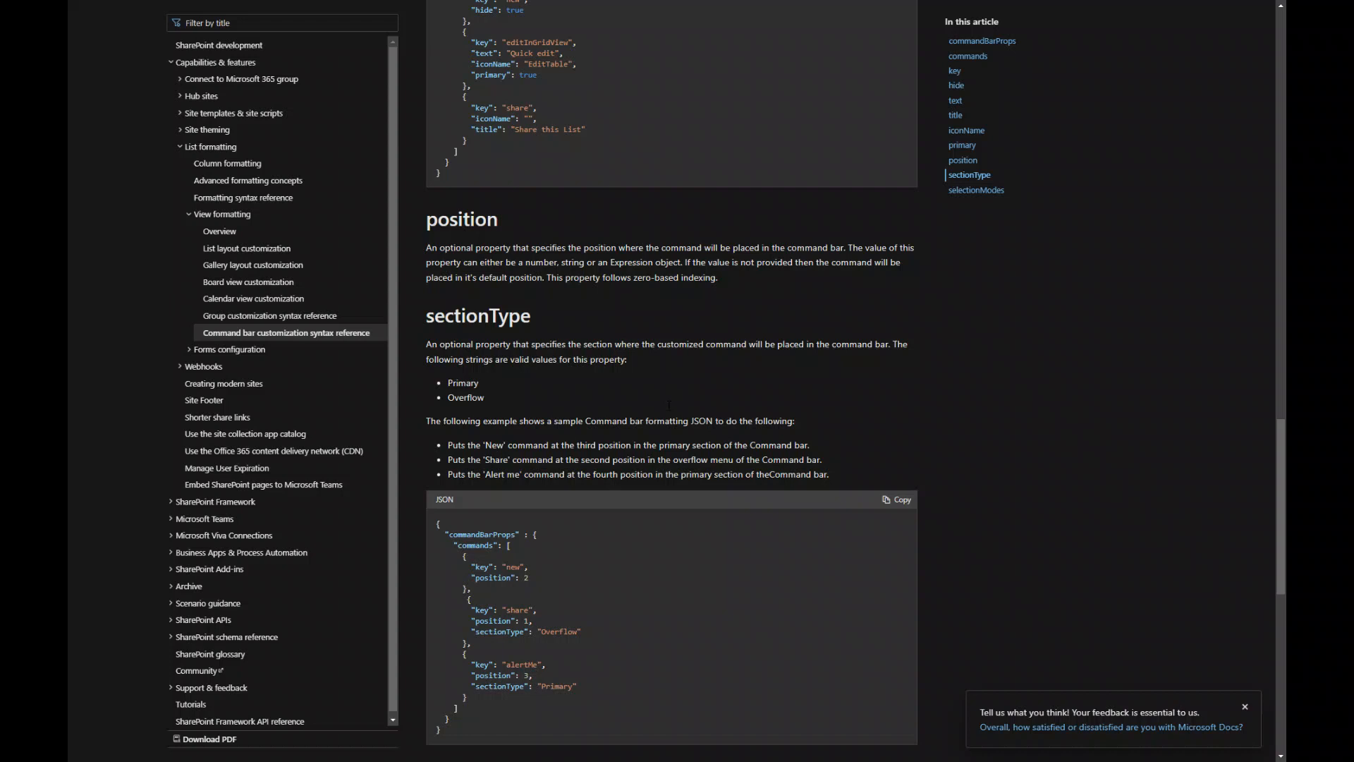
scroll(959, 427, "down", 2)
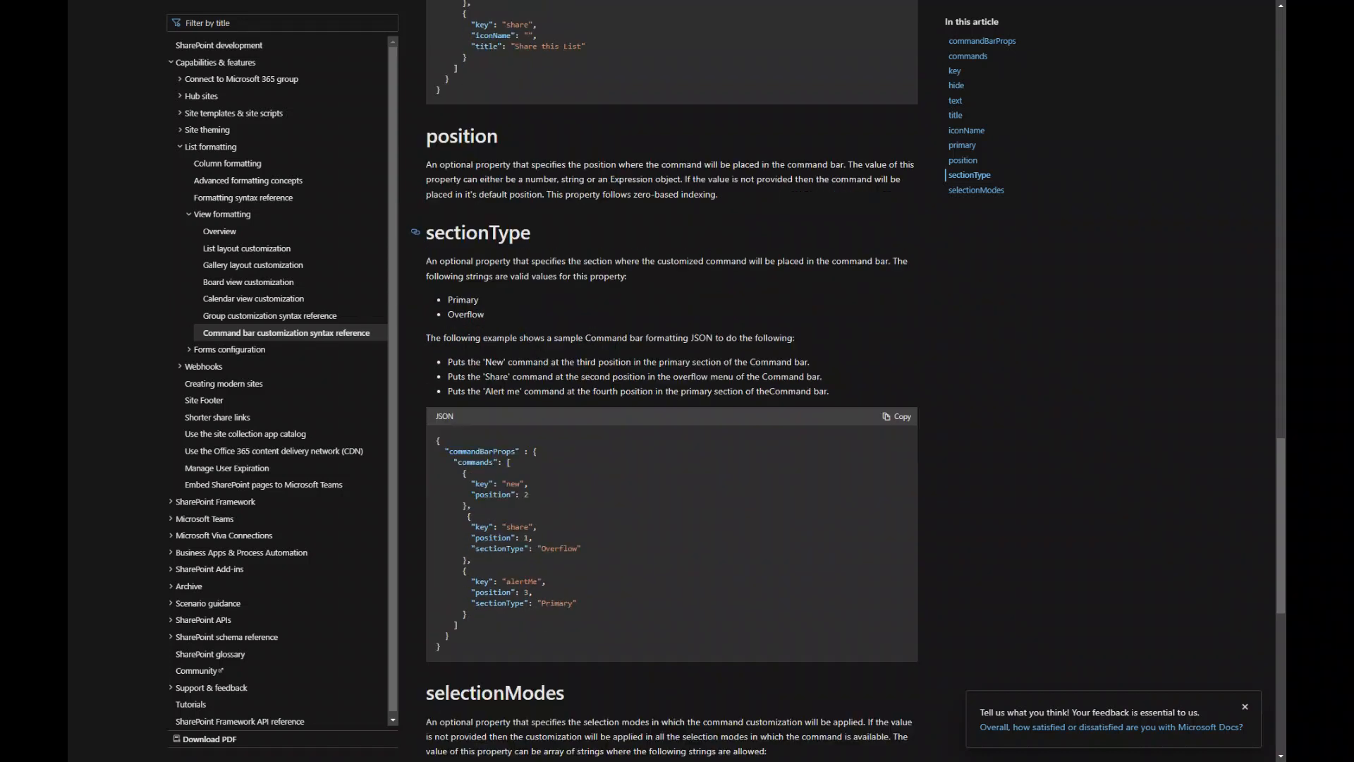
left_click(903, 373)
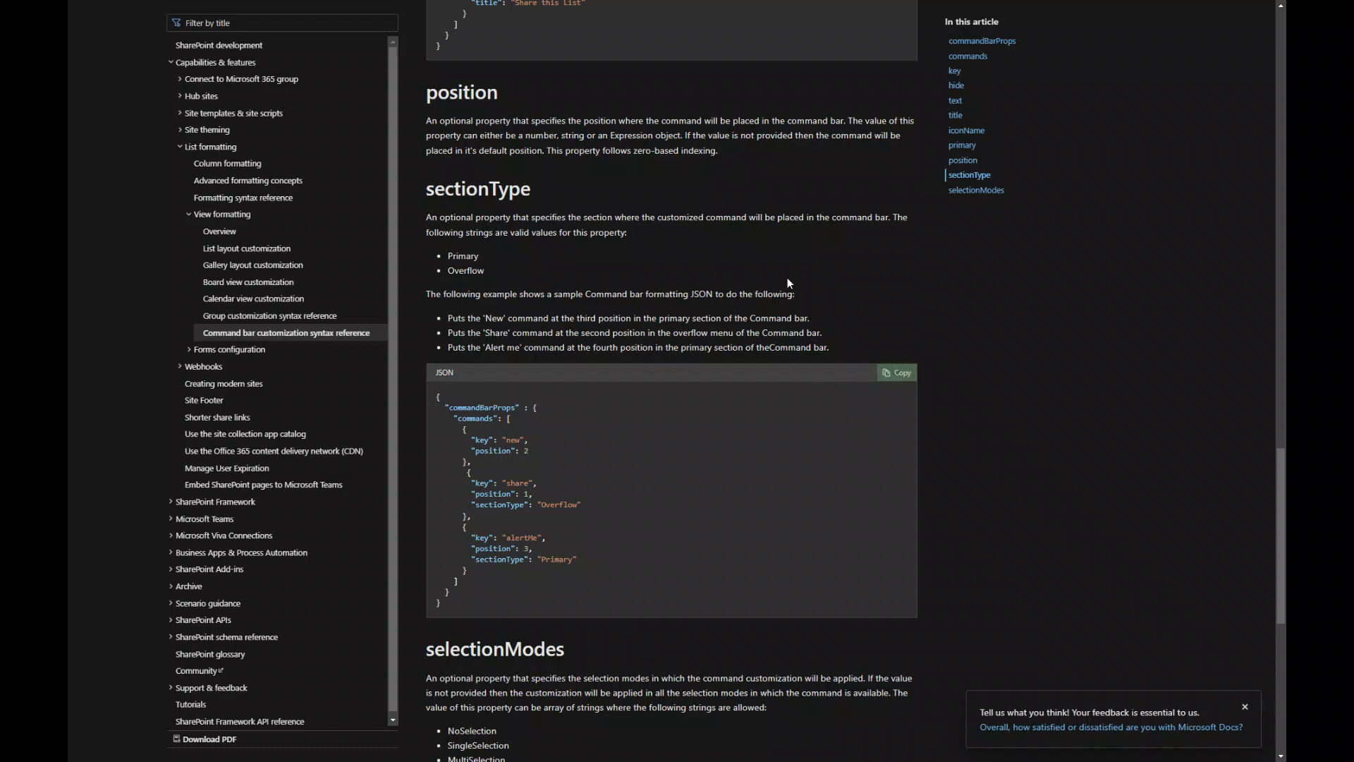
Step: Back in the list's view formatting, replace the commandBarProps block with the copied sectionType sample
key("ctrl+Tab")
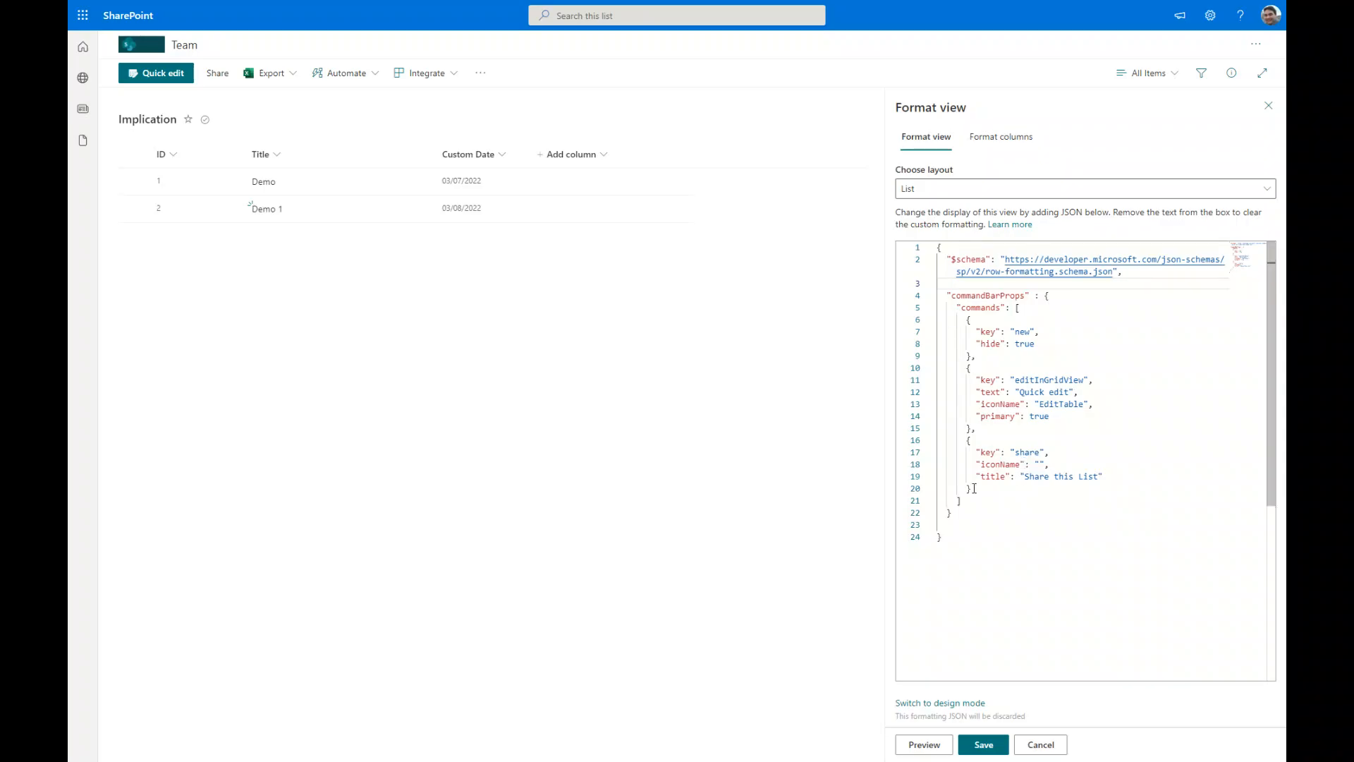
left_click_drag(965, 517, 934, 297)
key("ctrl+v")
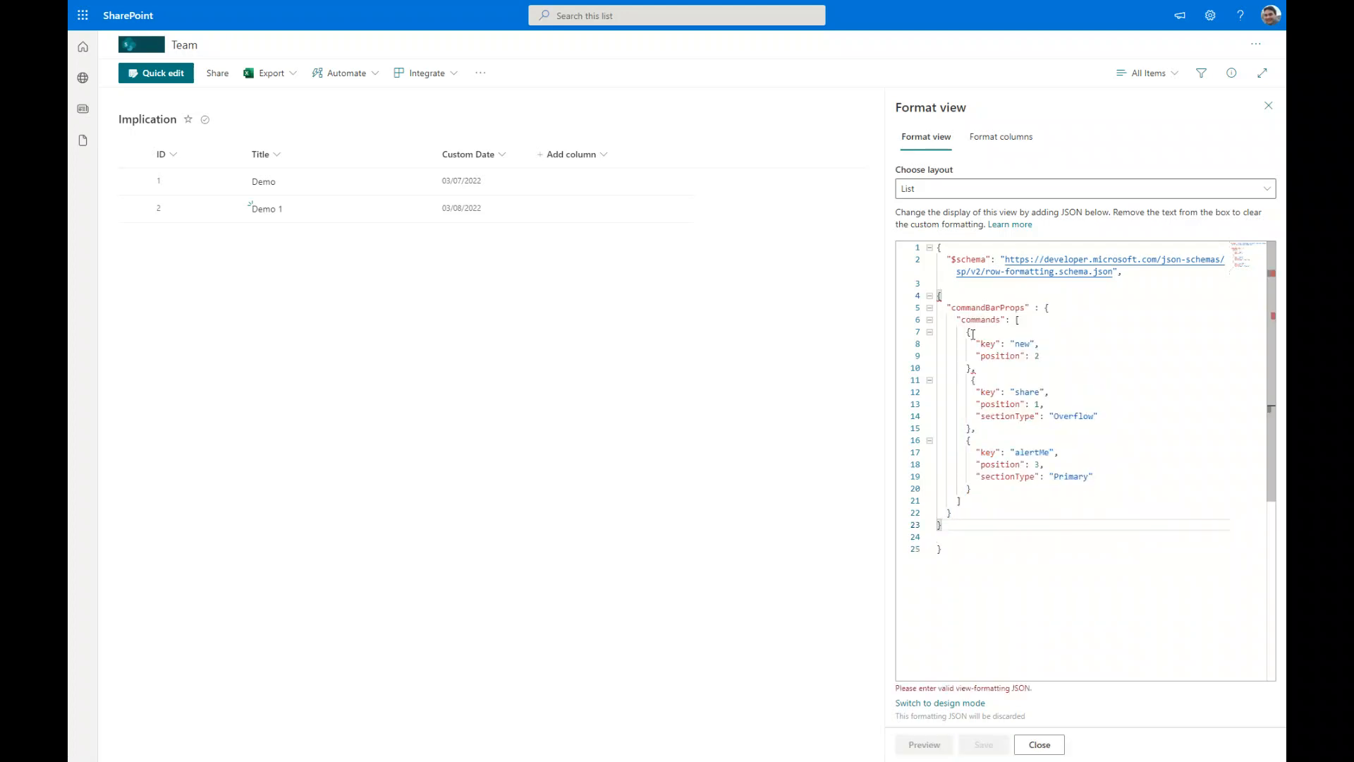
Step: Remove the extra outer braces around the sectionType sample and save the view formatting
key("BackSpace")
left_click(952, 295)
key("BackSpace")
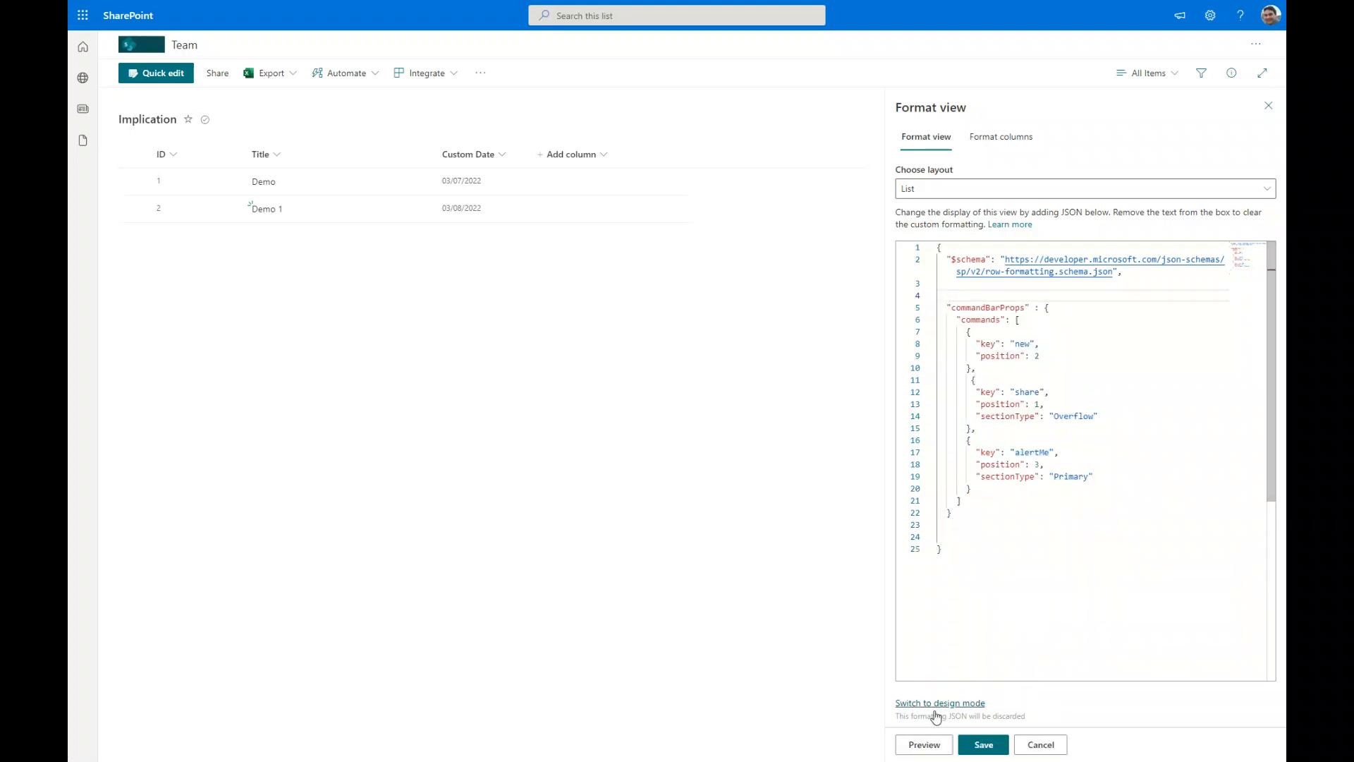
left_click(986, 746)
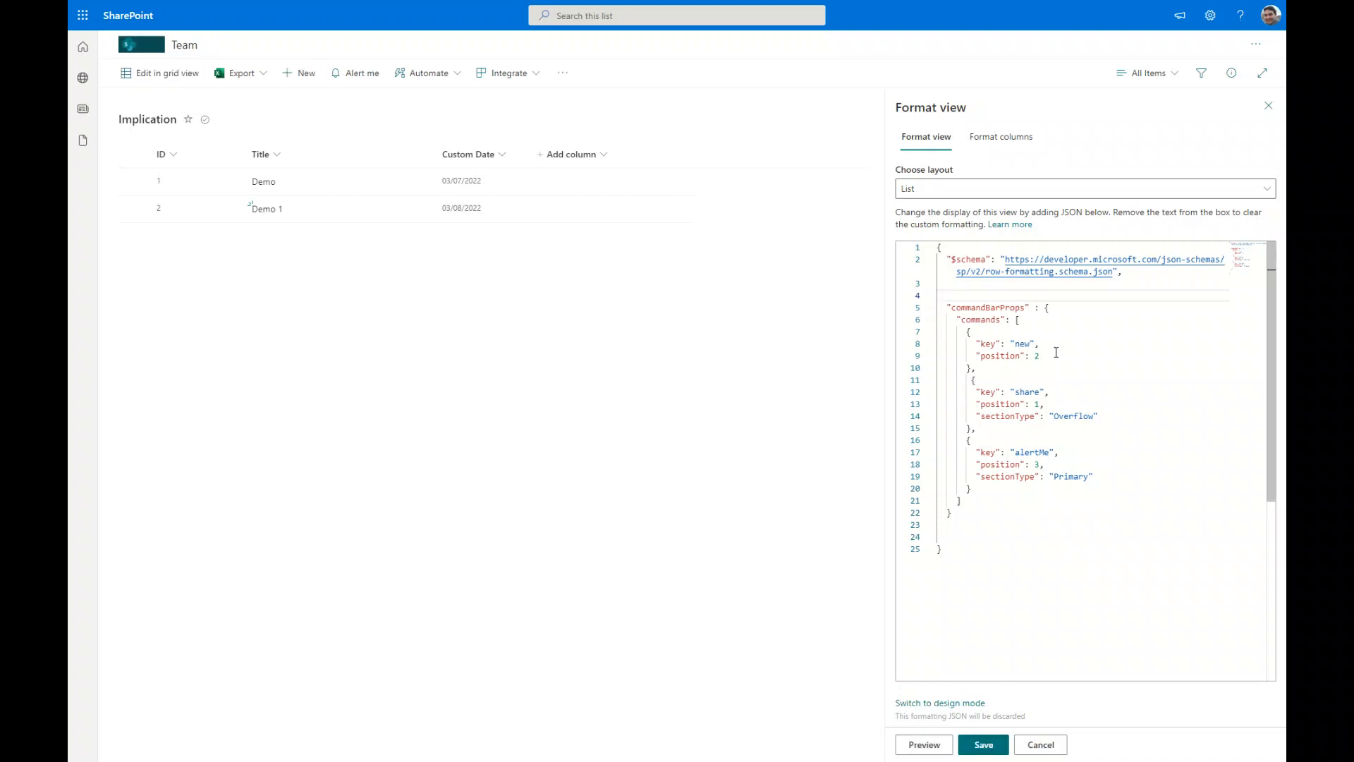
Step: Compare the new, share and alertMe entries in the JSON with the command bar and its overflow menu
double_click(1023, 344)
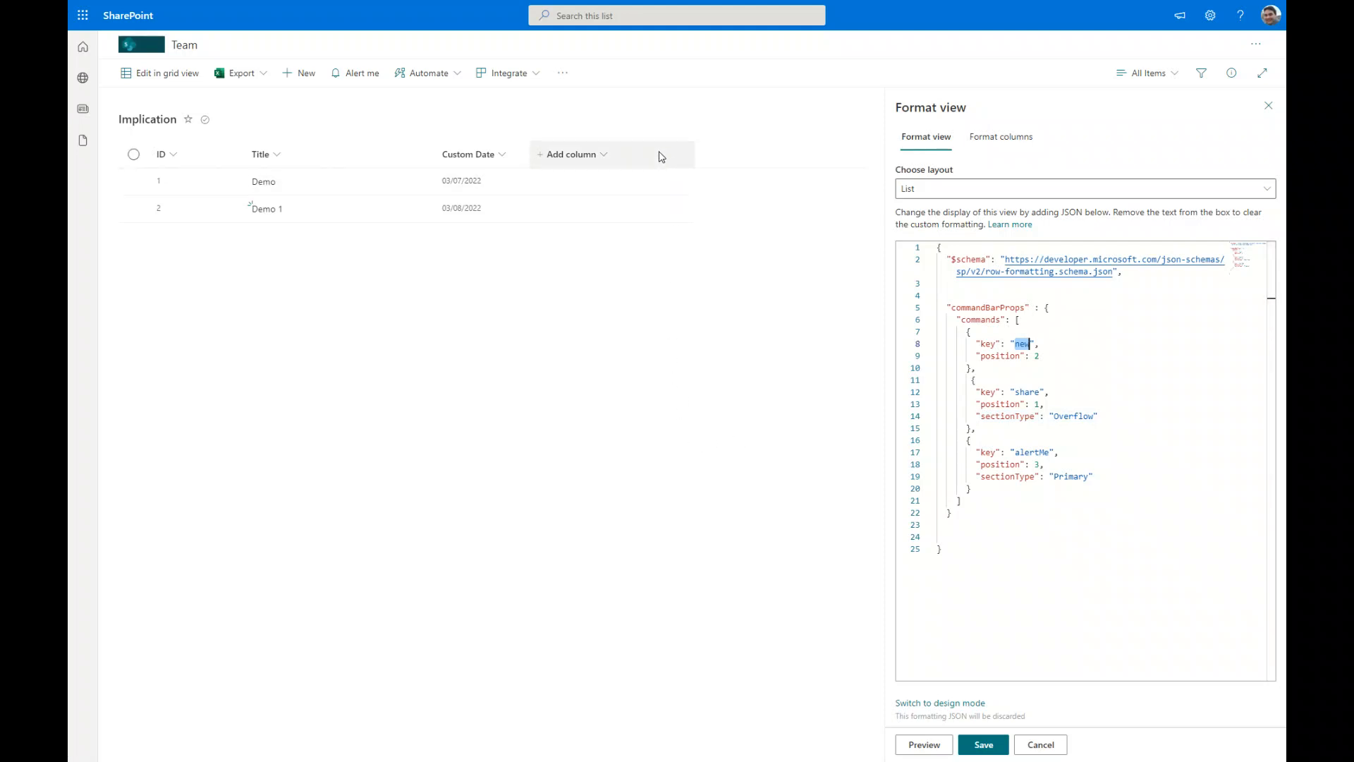
left_click(564, 76)
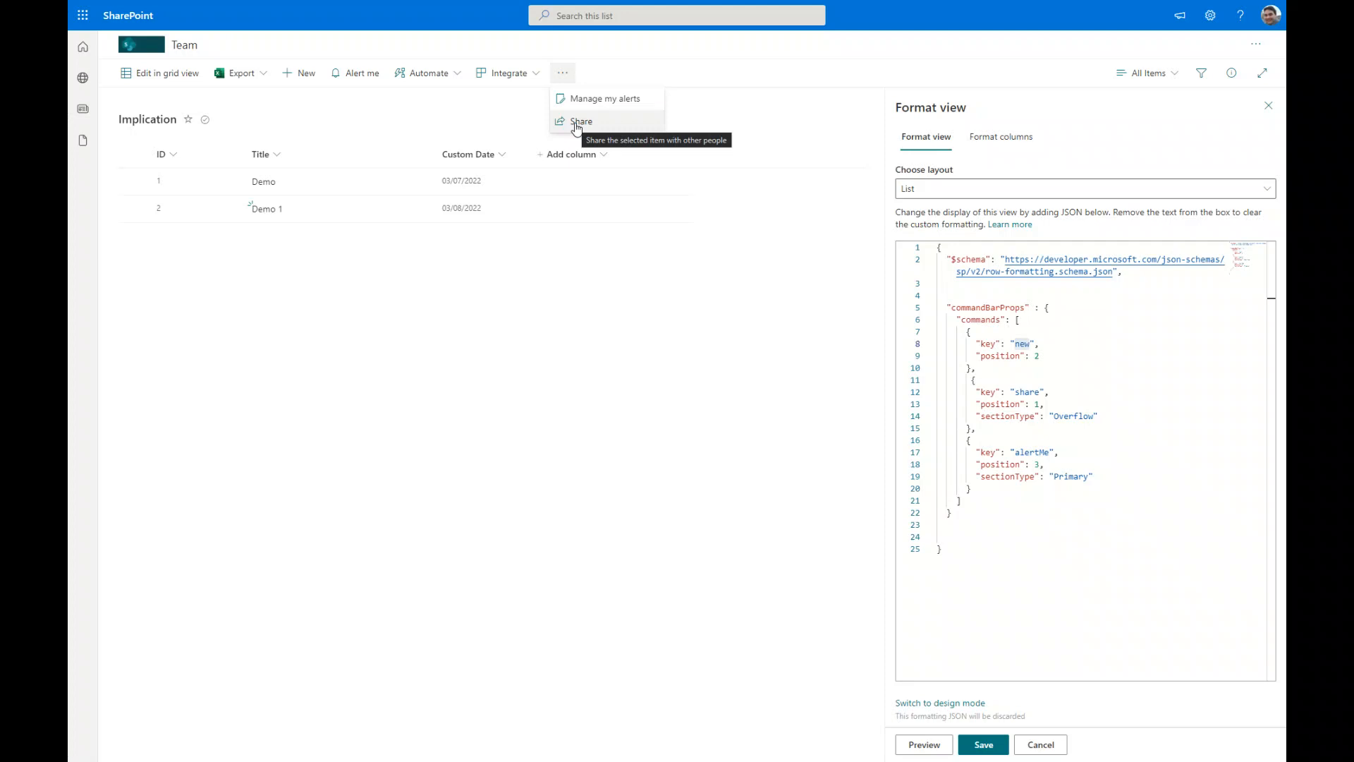
left_click(1055, 485)
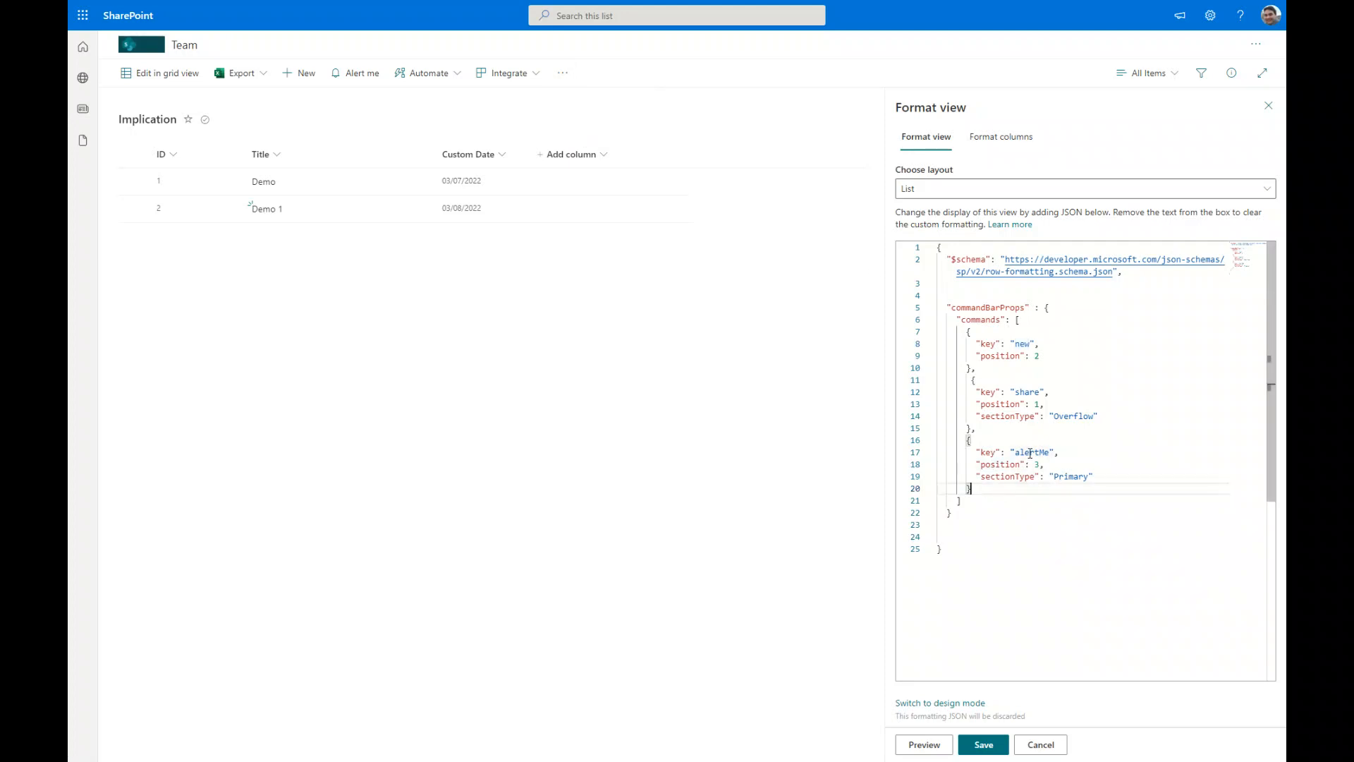
left_click(562, 74)
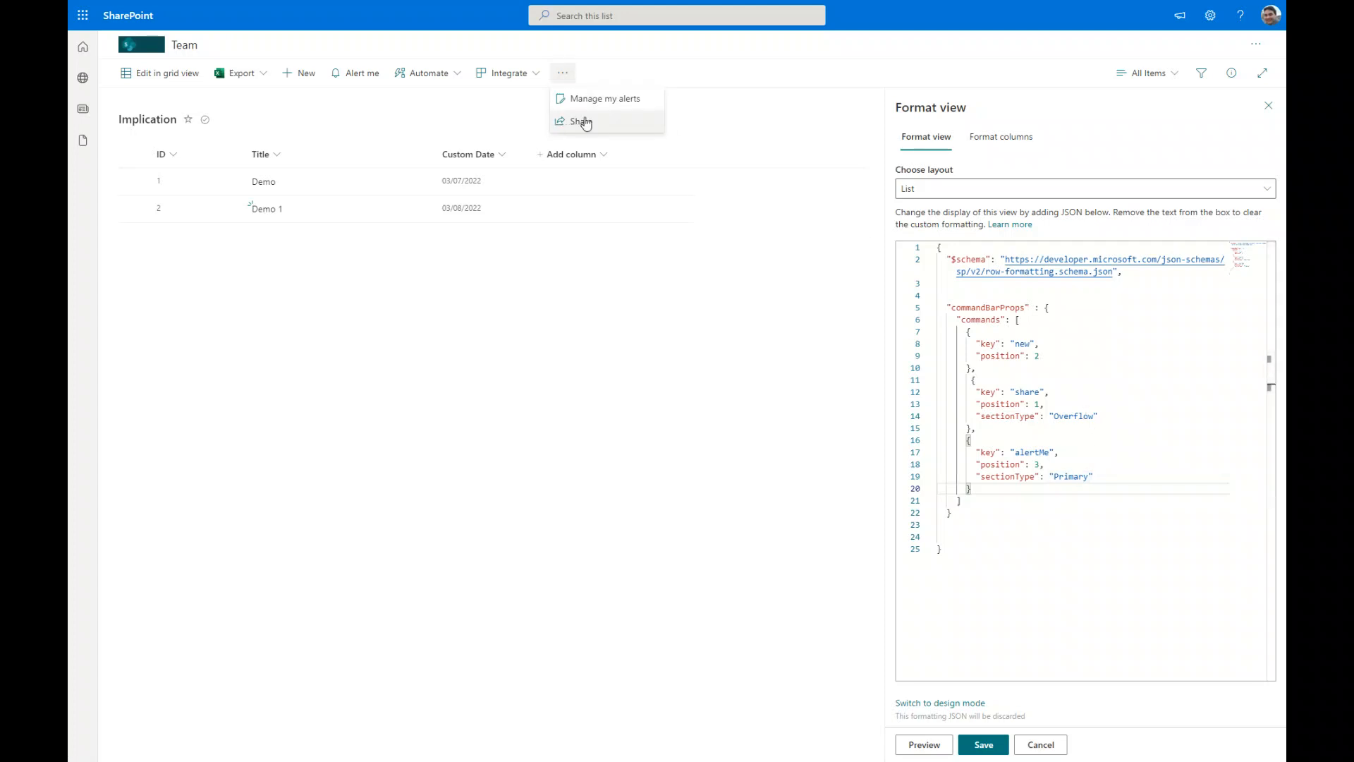
left_click(670, 579)
Step: Switch to the syntax reference article and copy the sample JSON from the selectionModes section
key("ctrl+Tab")
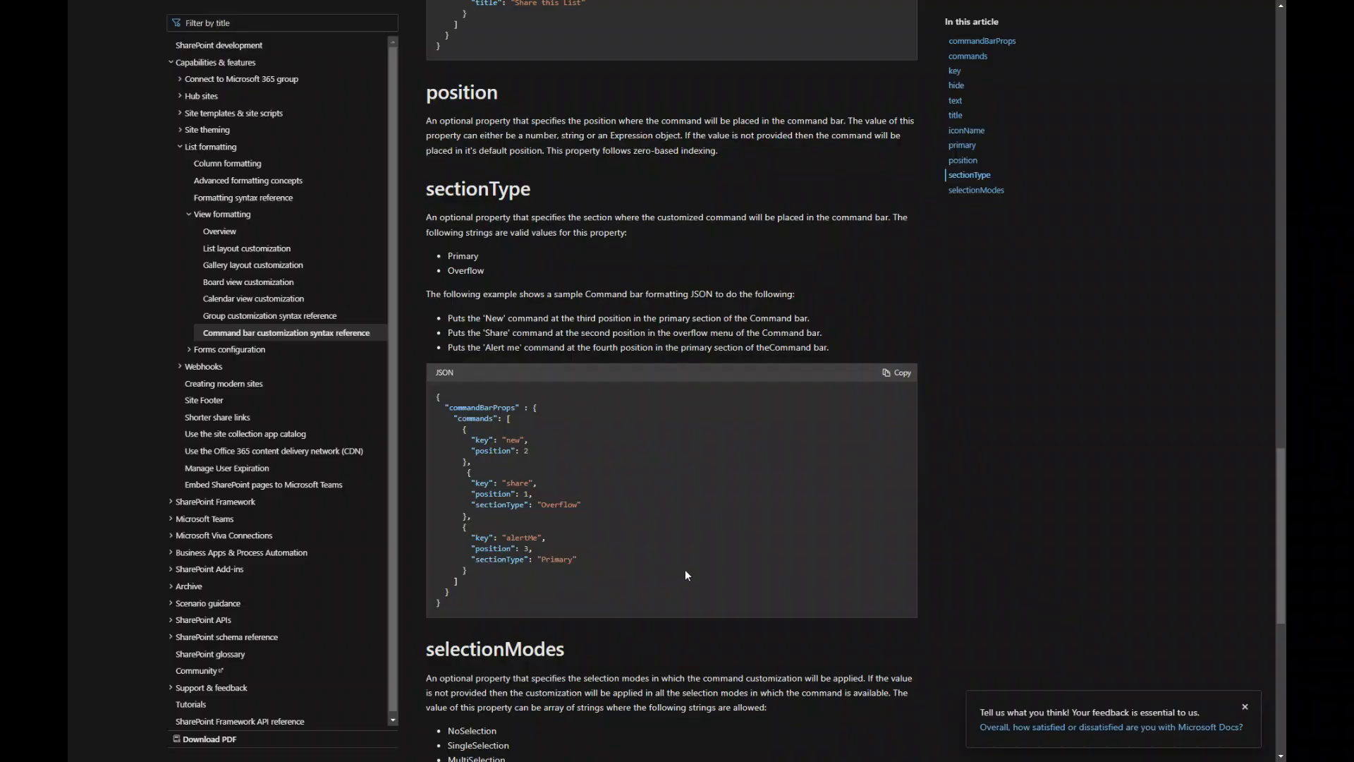
scroll(685, 572, "down", 2)
scroll(684, 569, "down", 3)
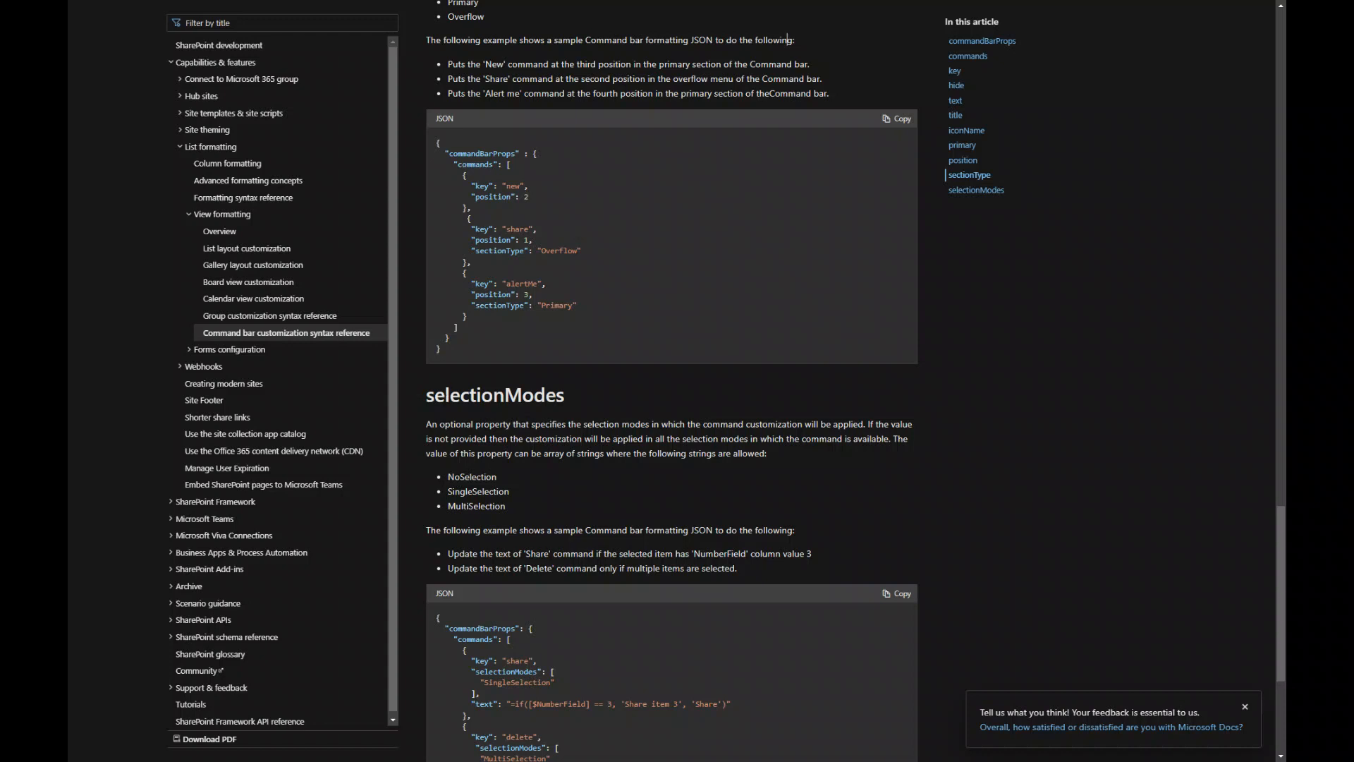
scroll(524, 480, "down", 5)
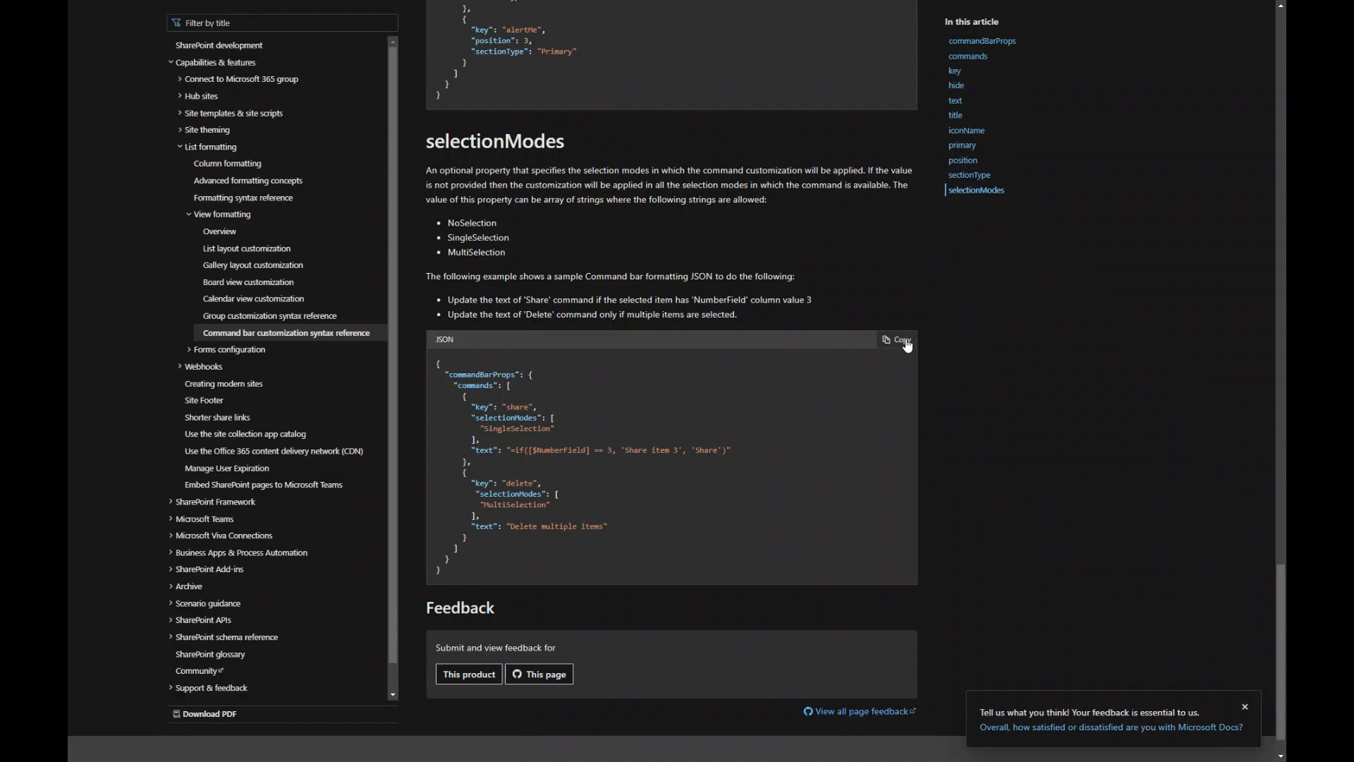
left_click(907, 345)
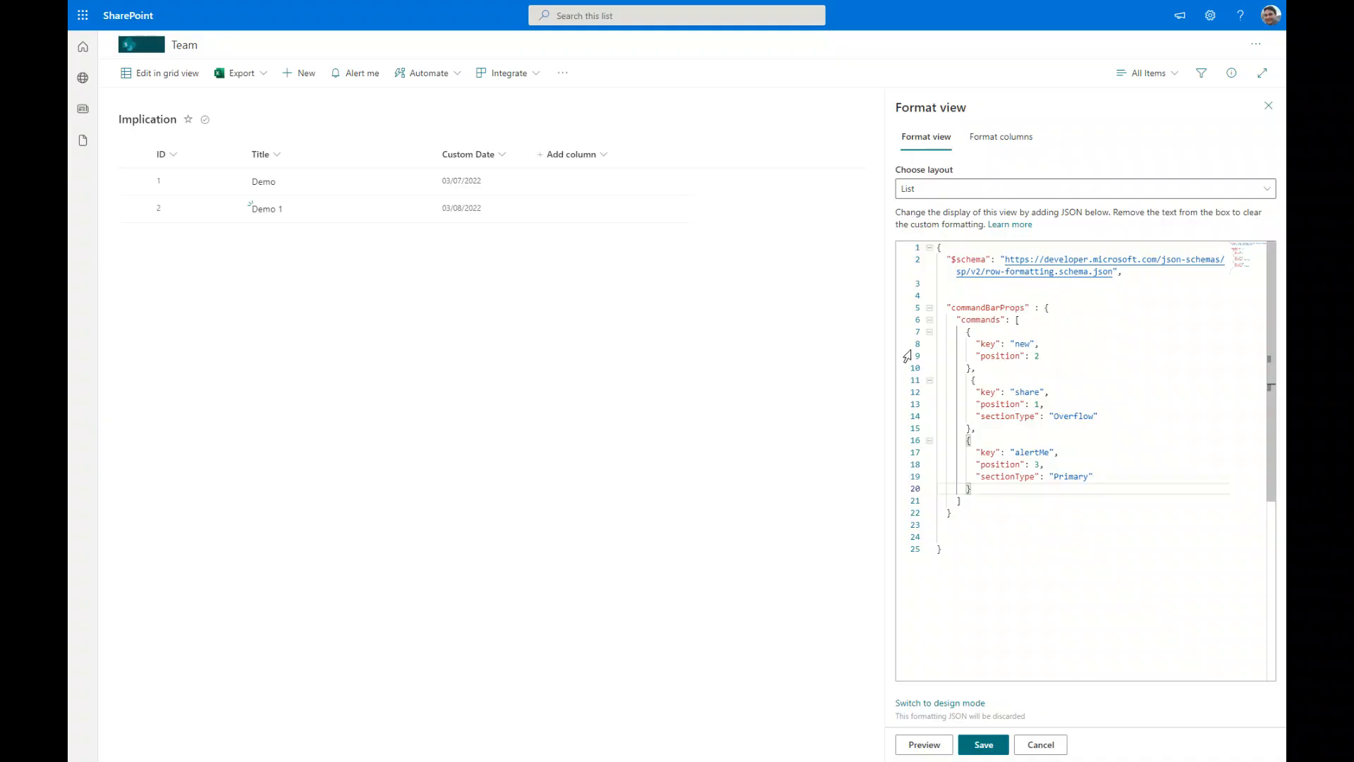
Step: In the list's view formatting, replace the commandBarProps block with the copied selectionModes sample and remove its surplus outer braces
left_click(961, 500)
left_click_drag(961, 500, 930, 307)
key("ctrl+v")
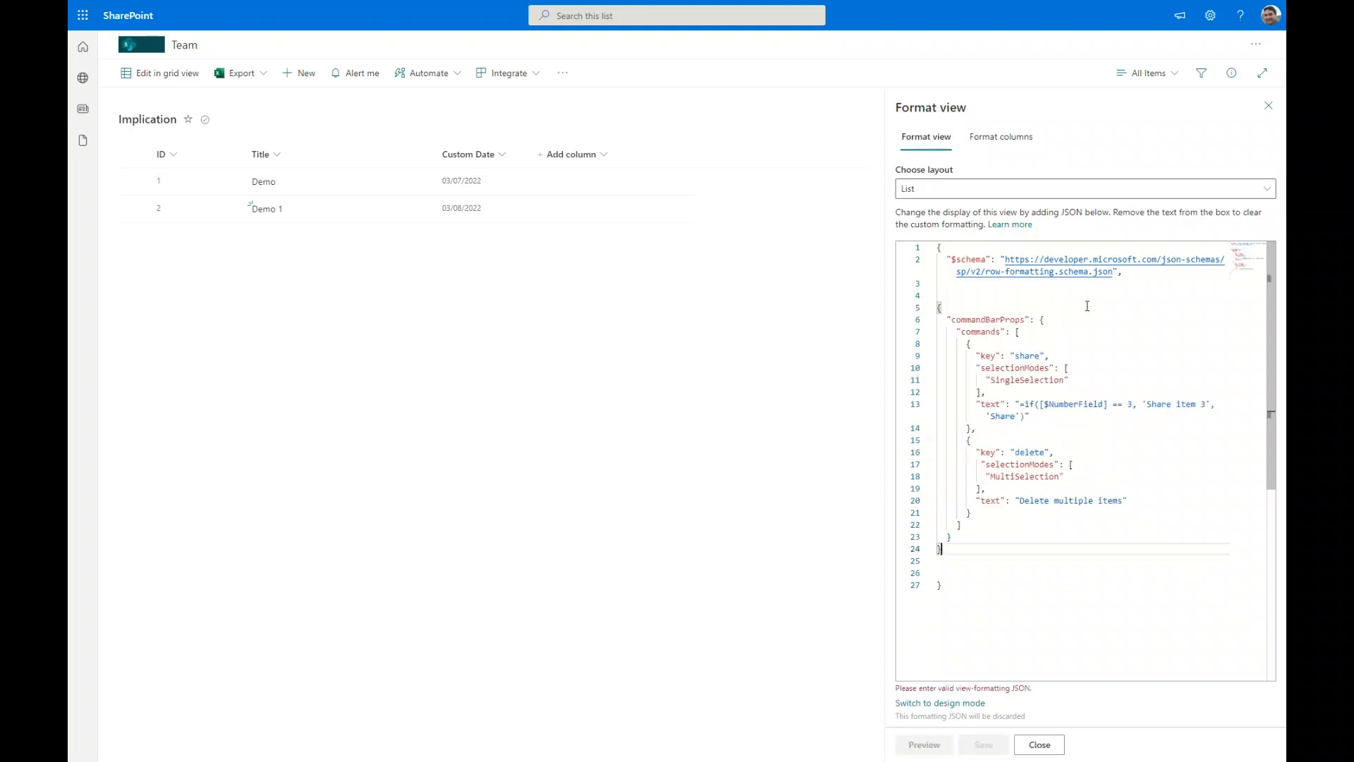
key("BackSpace")
left_click(951, 307)
key("BackSpace")
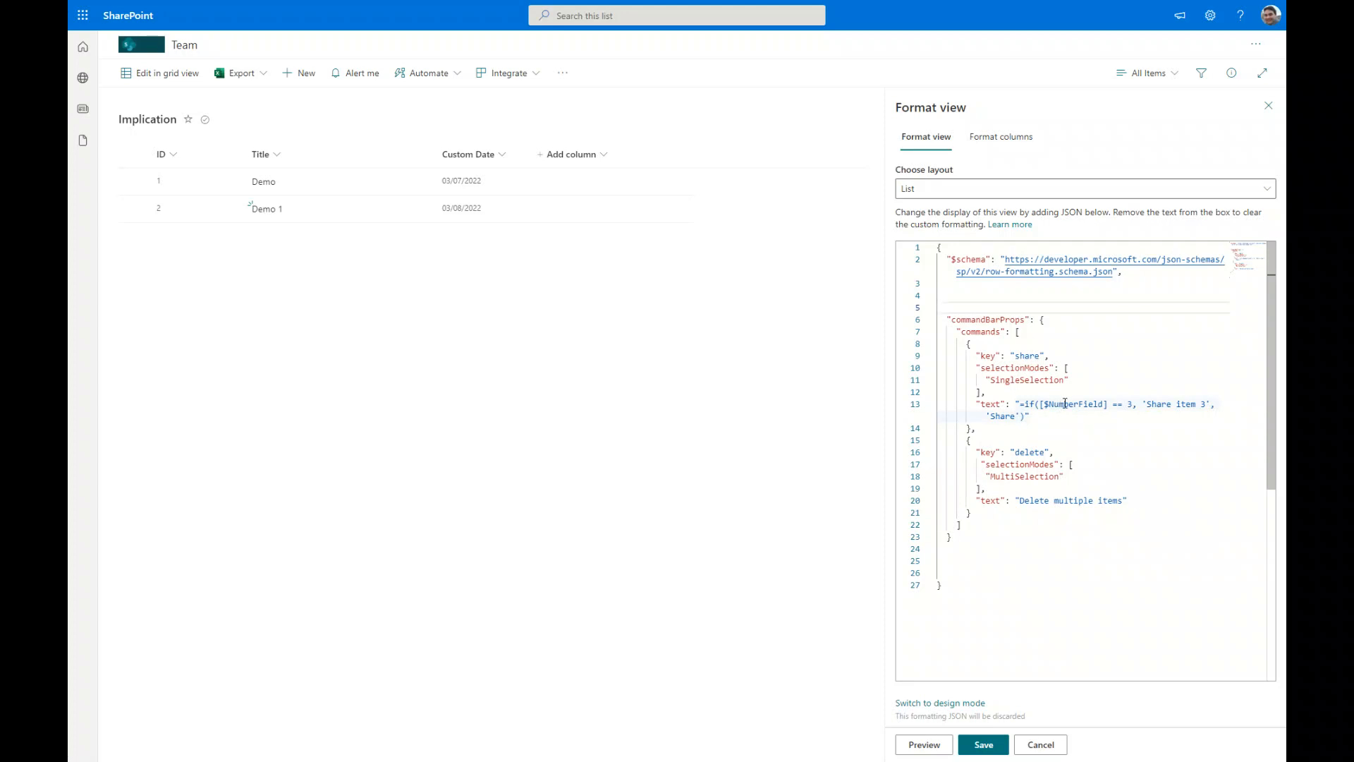
Step: In the share command's text expression, change the condition to [$Title] == 'Demo'
left_click_drag(1049, 404, 1104, 403)
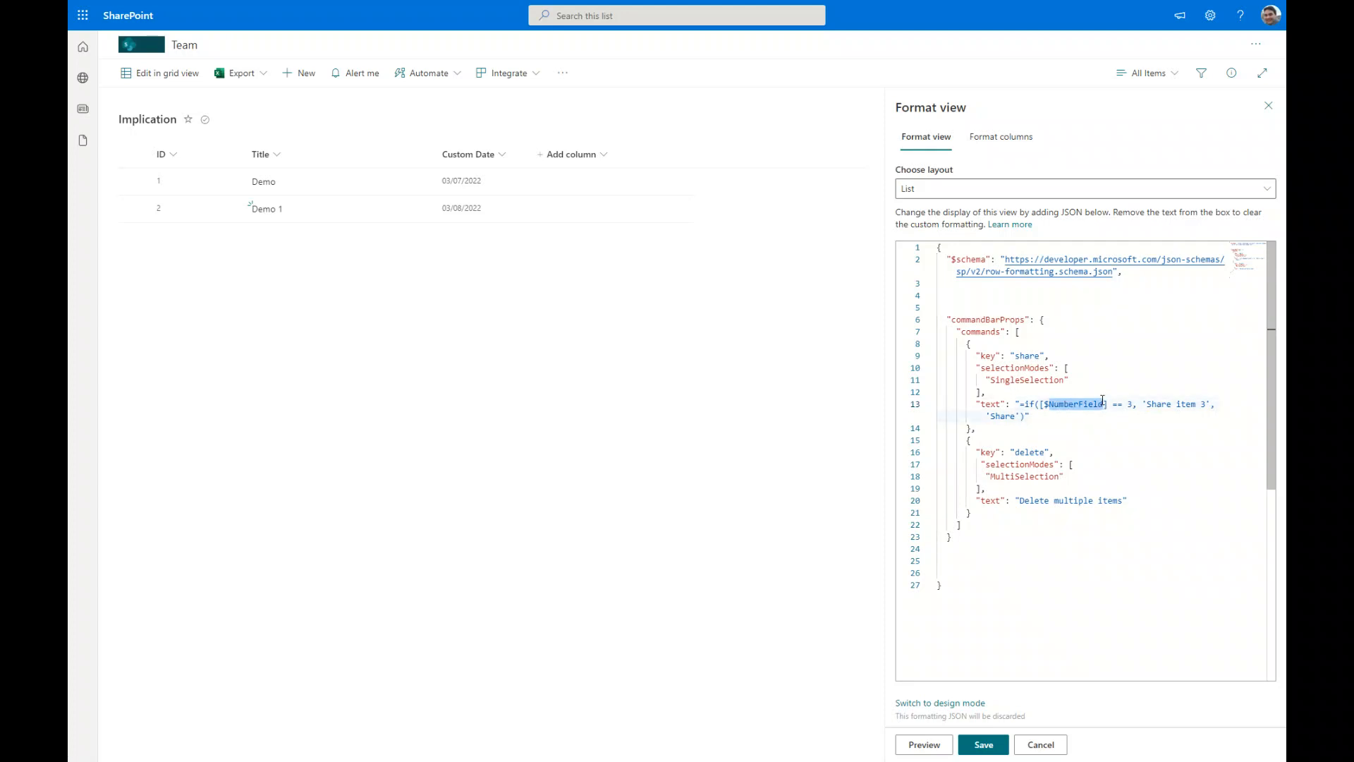
type("Title")
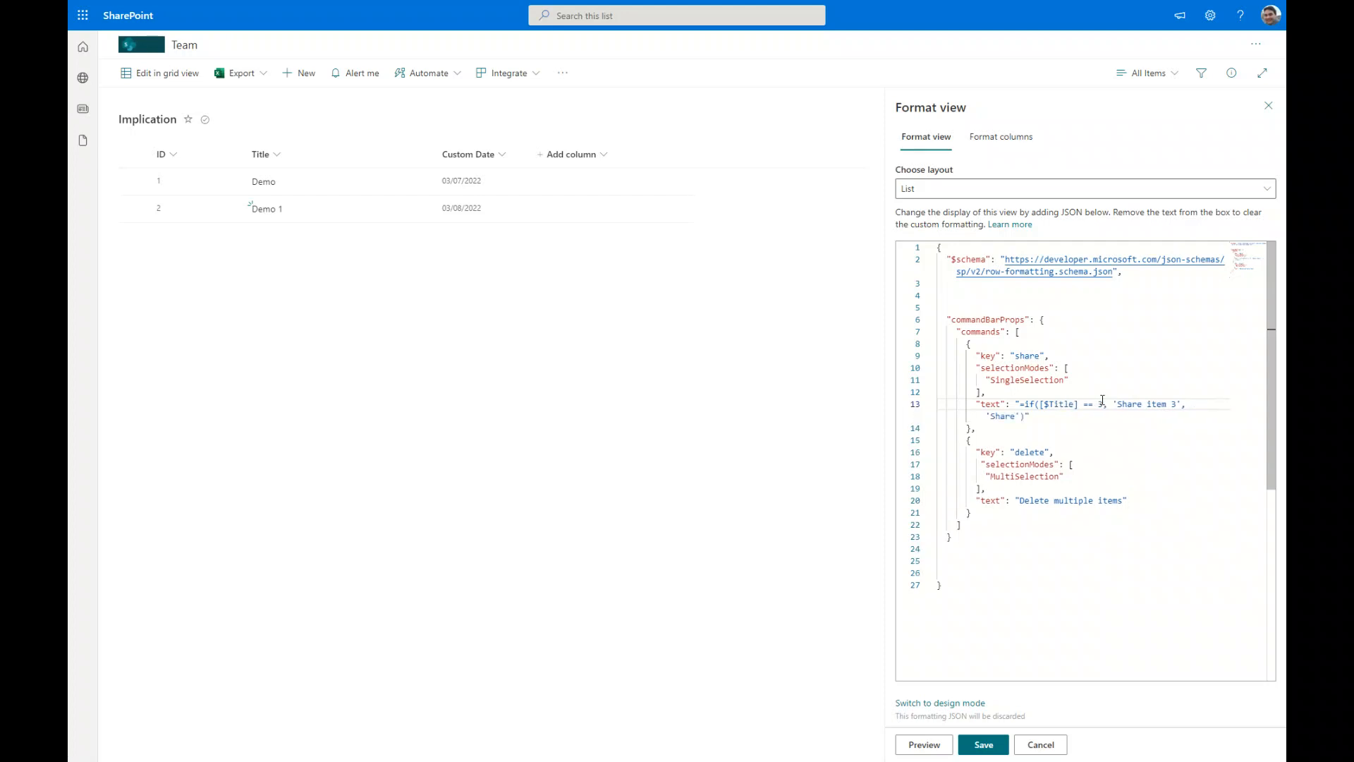
double_click(1102, 401)
type("'3")
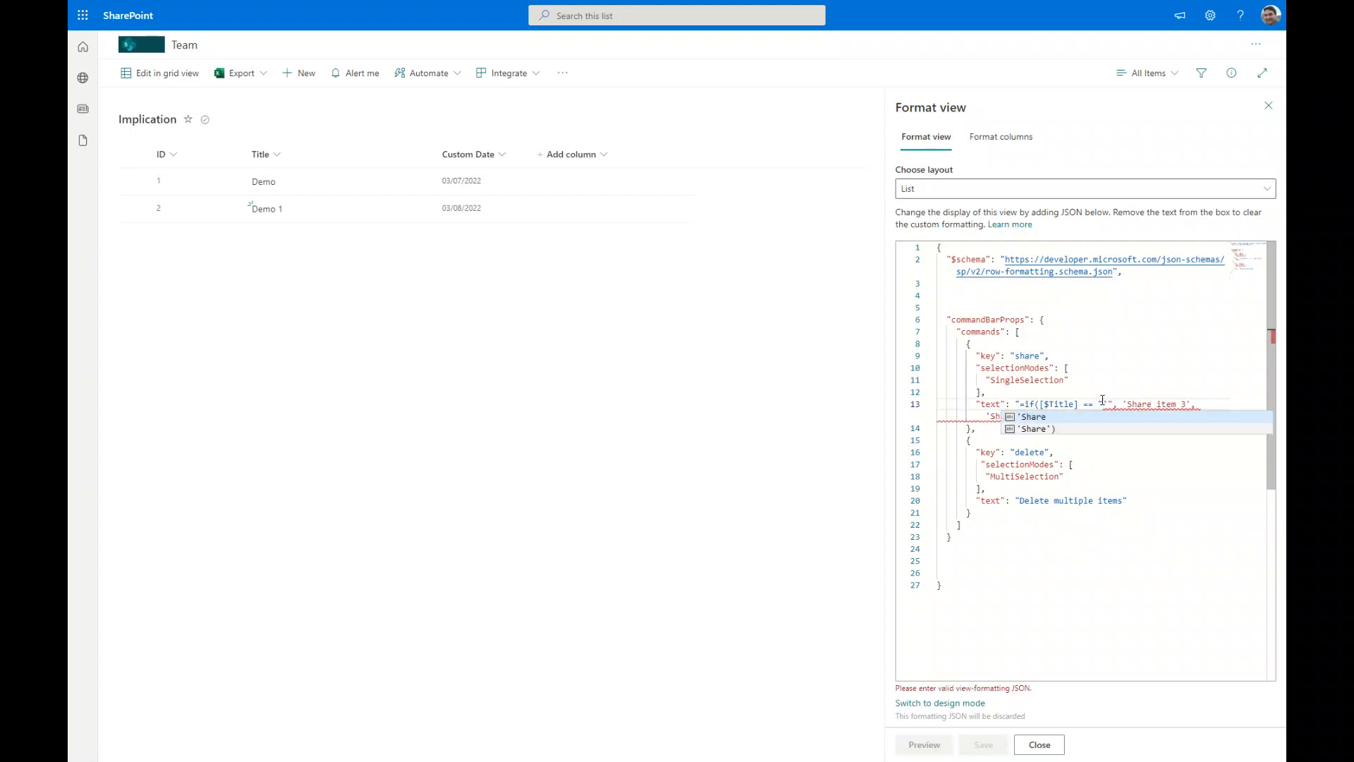
key("Right")
key("BackSpace")
key("Left")
key("BackSpace")
type("'")
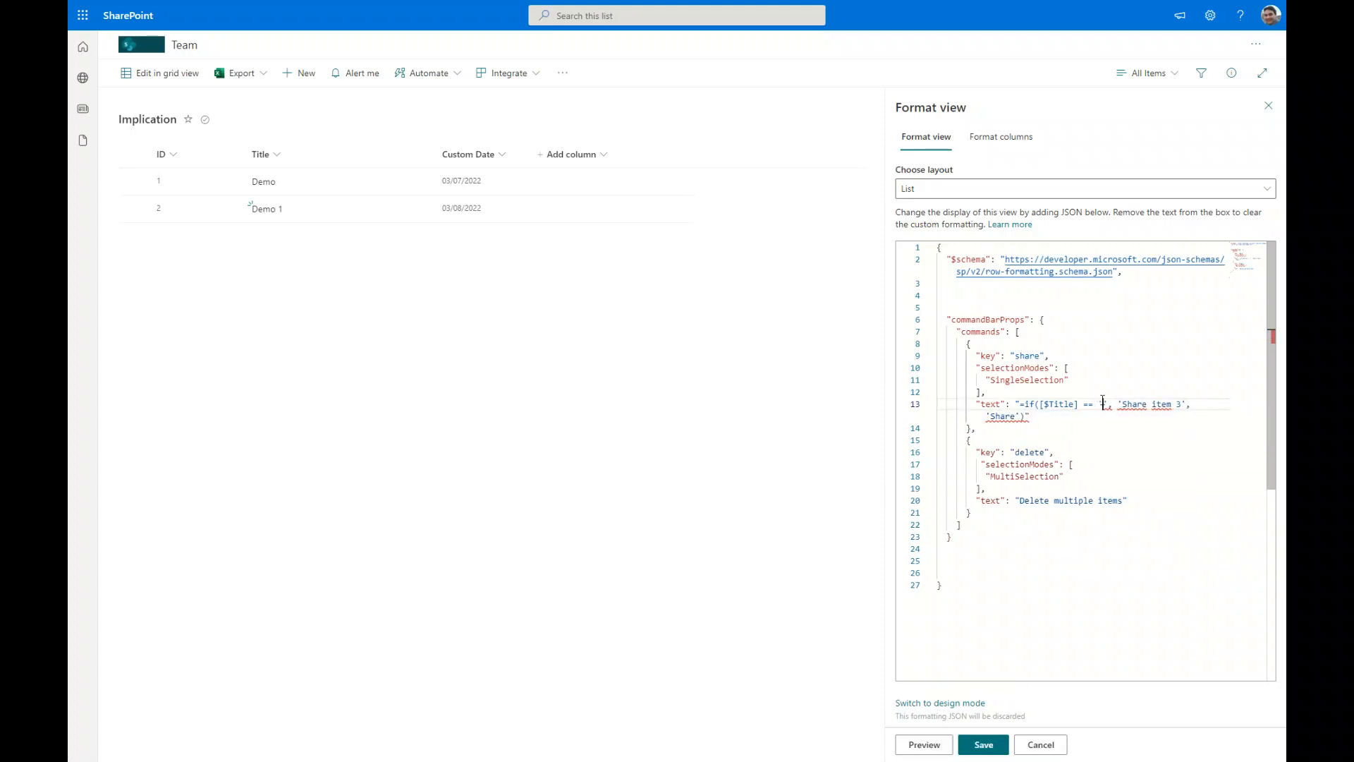
type("Demo")
Step: Replace the fixed 3 in the 'Share item 3' text so it reads 'Share item '+'[$ID]', and save the view formatting
key("Right")
key("Right")
key("Right")
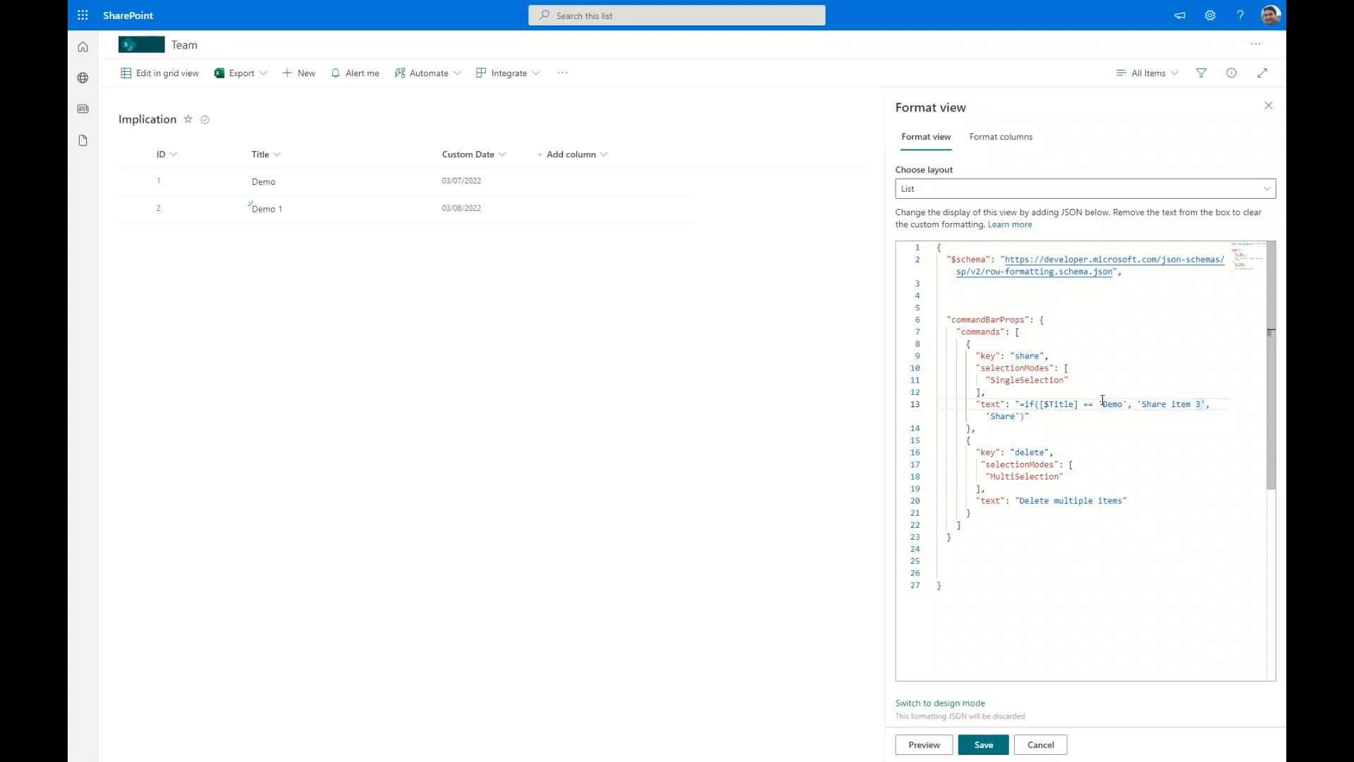
key("BackSpace")
type("+'[]")
key("Left")
type("$ID")
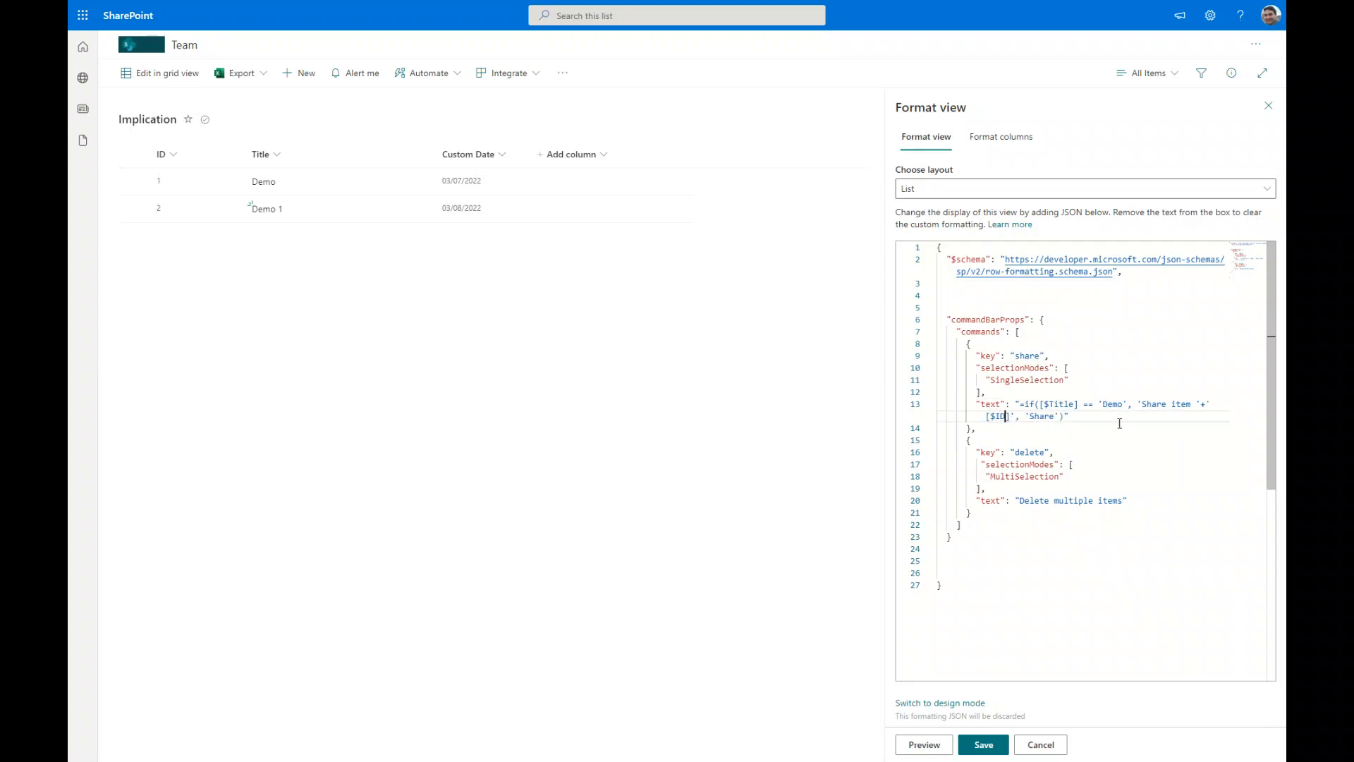
left_click(984, 746)
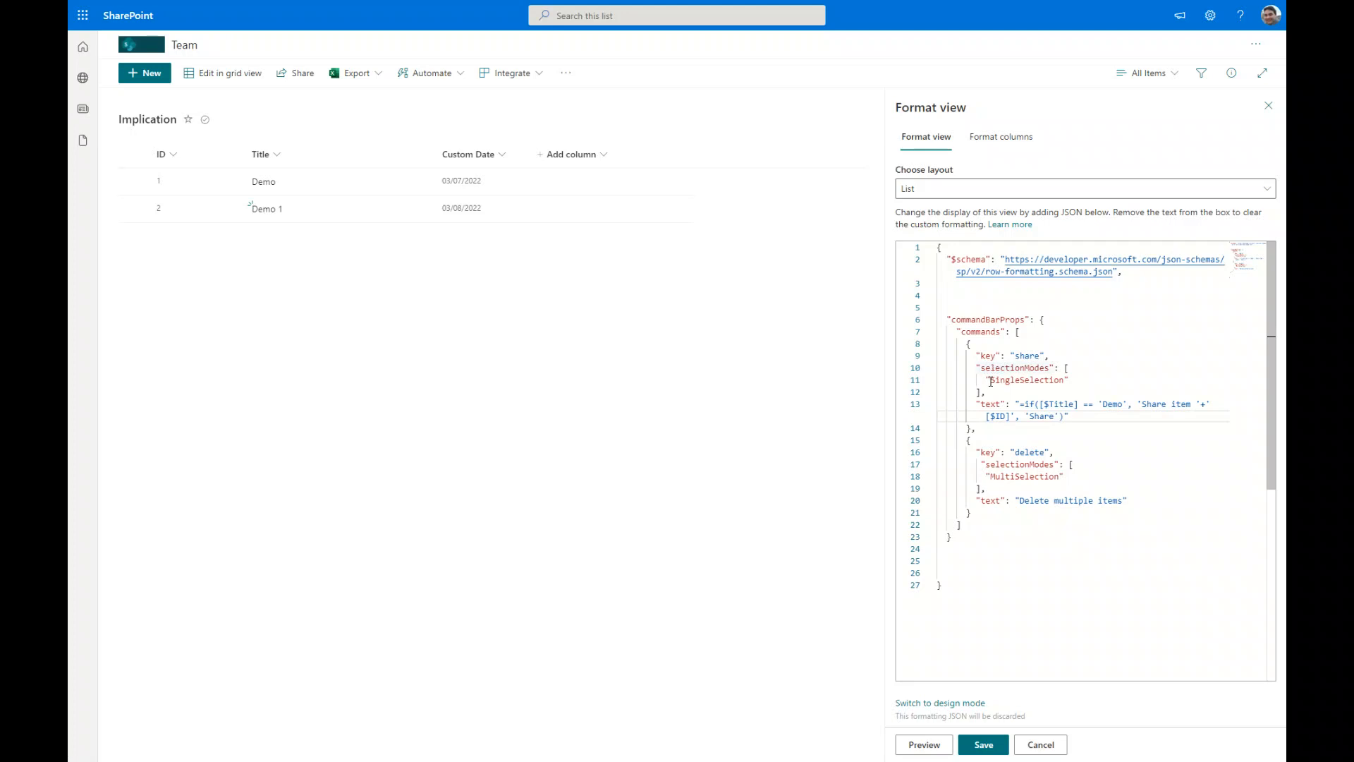
Step: Test the share and delete command texts by selecting the Demo item alone and together with Demo 1, and save the view formatting again
left_click_drag(991, 381, 1063, 381)
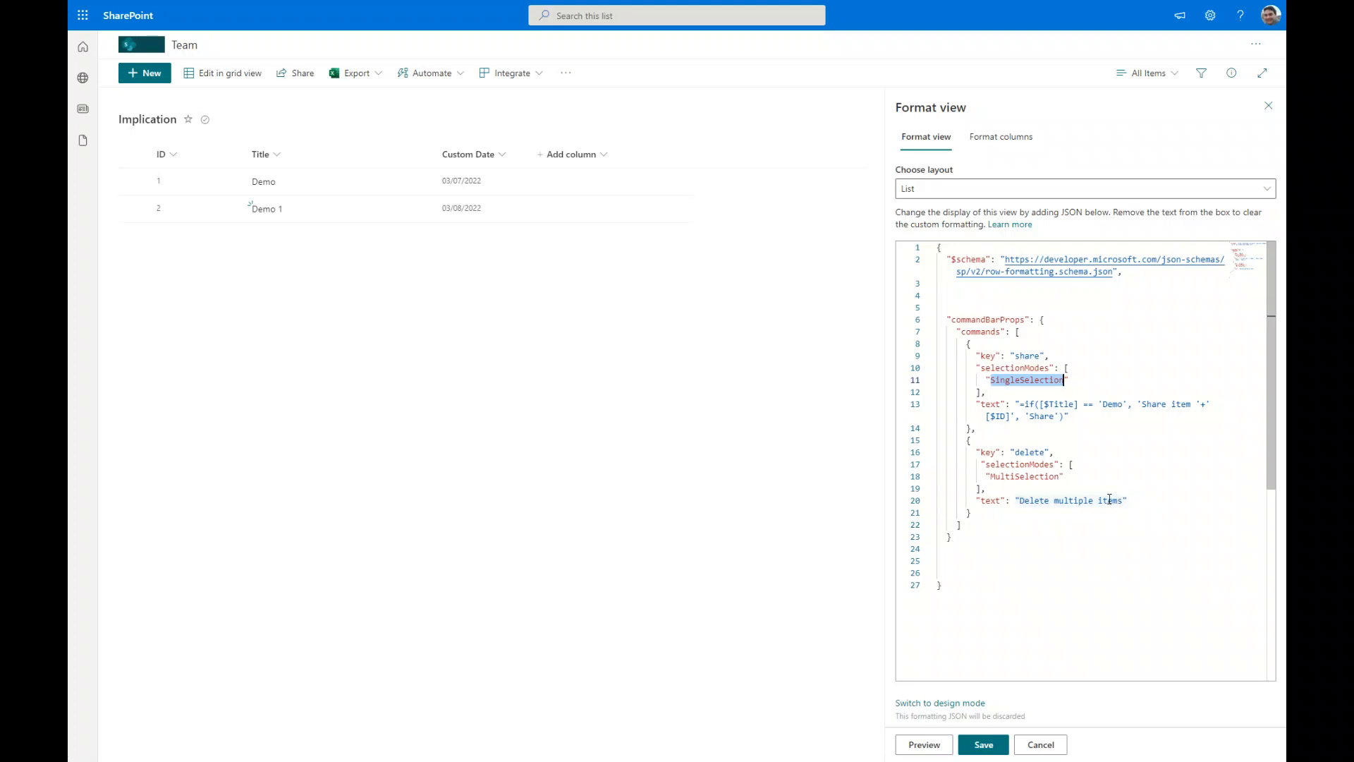
left_click(600, 317)
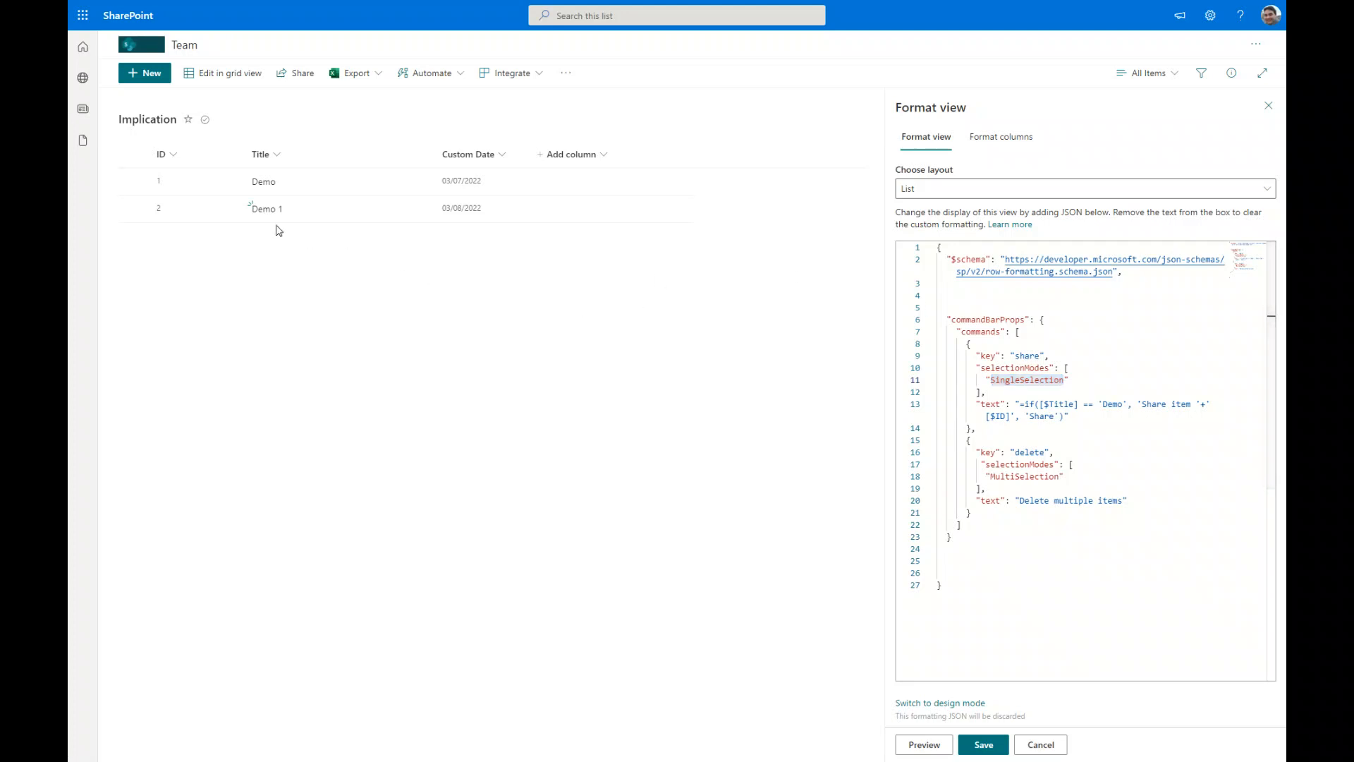
left_click(133, 182)
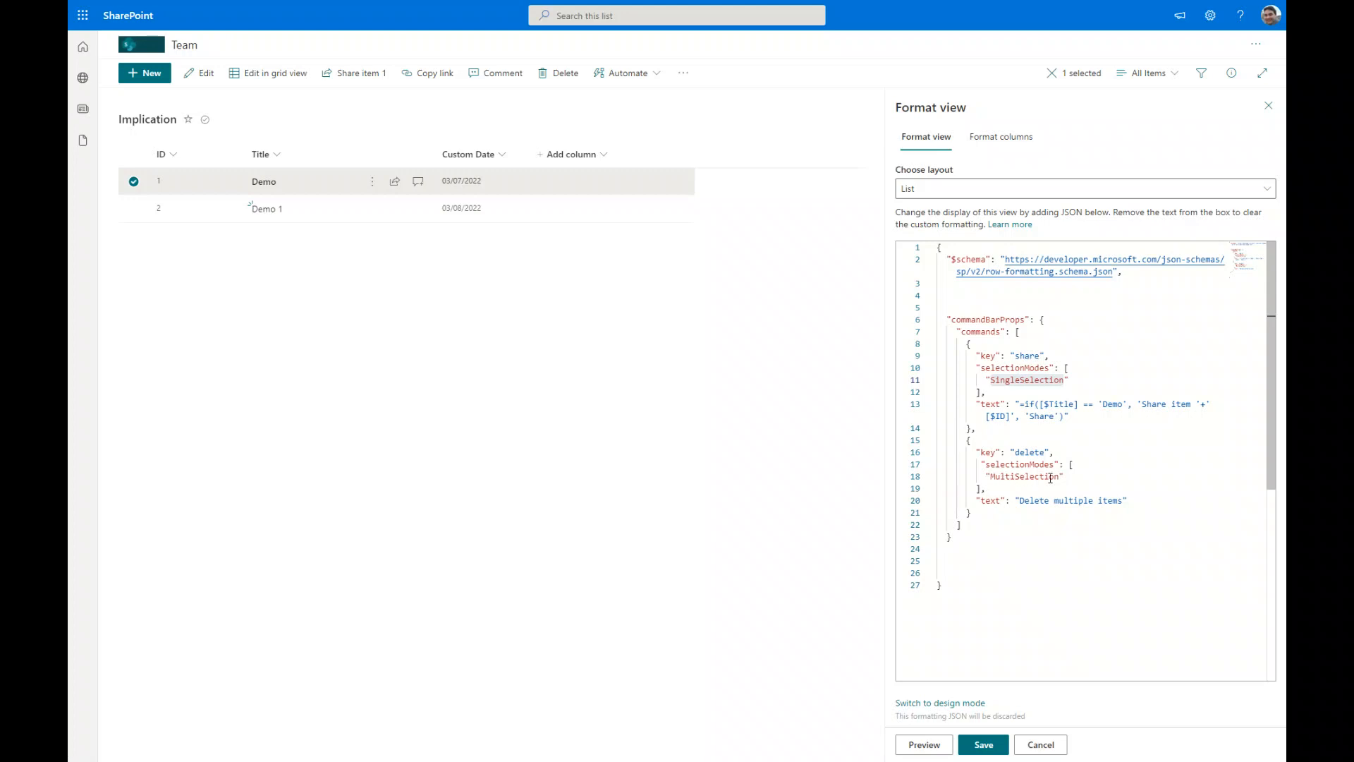
left_click(138, 211)
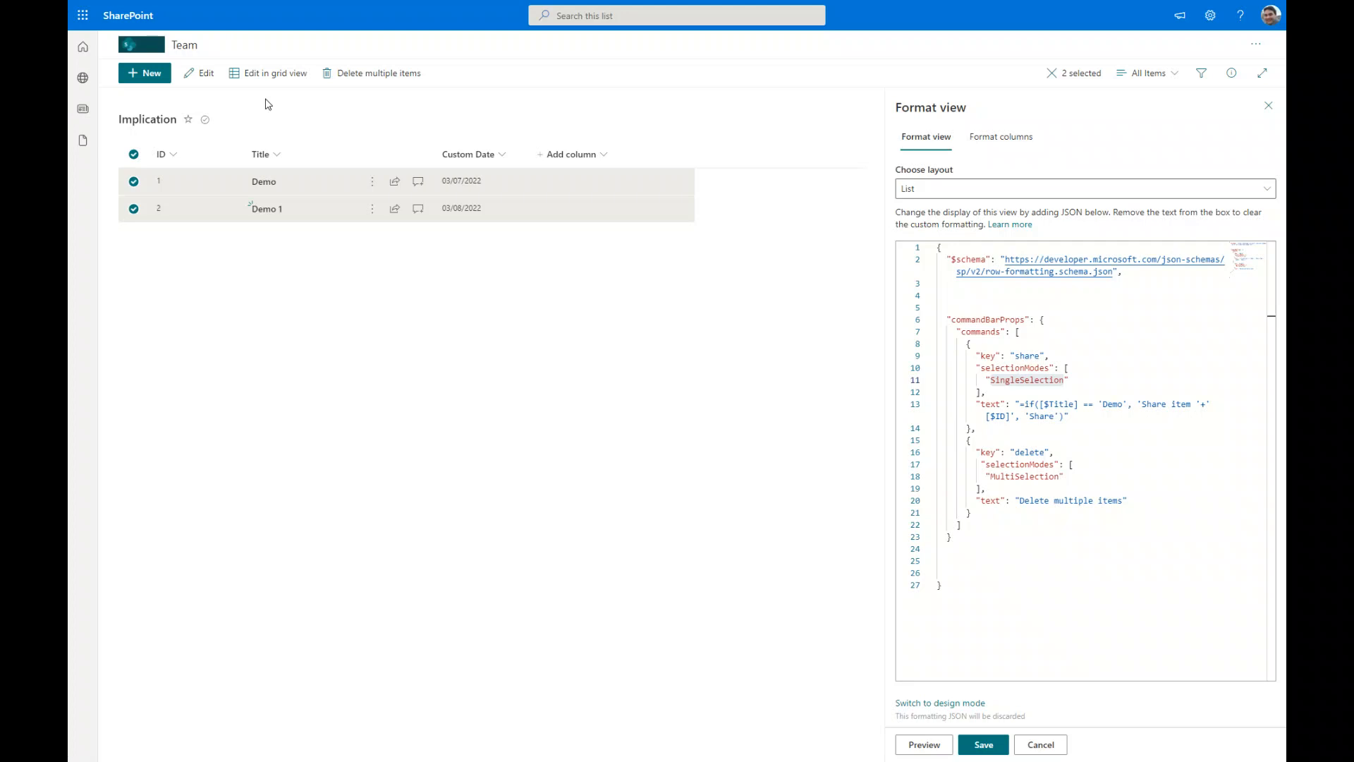
left_click(982, 748)
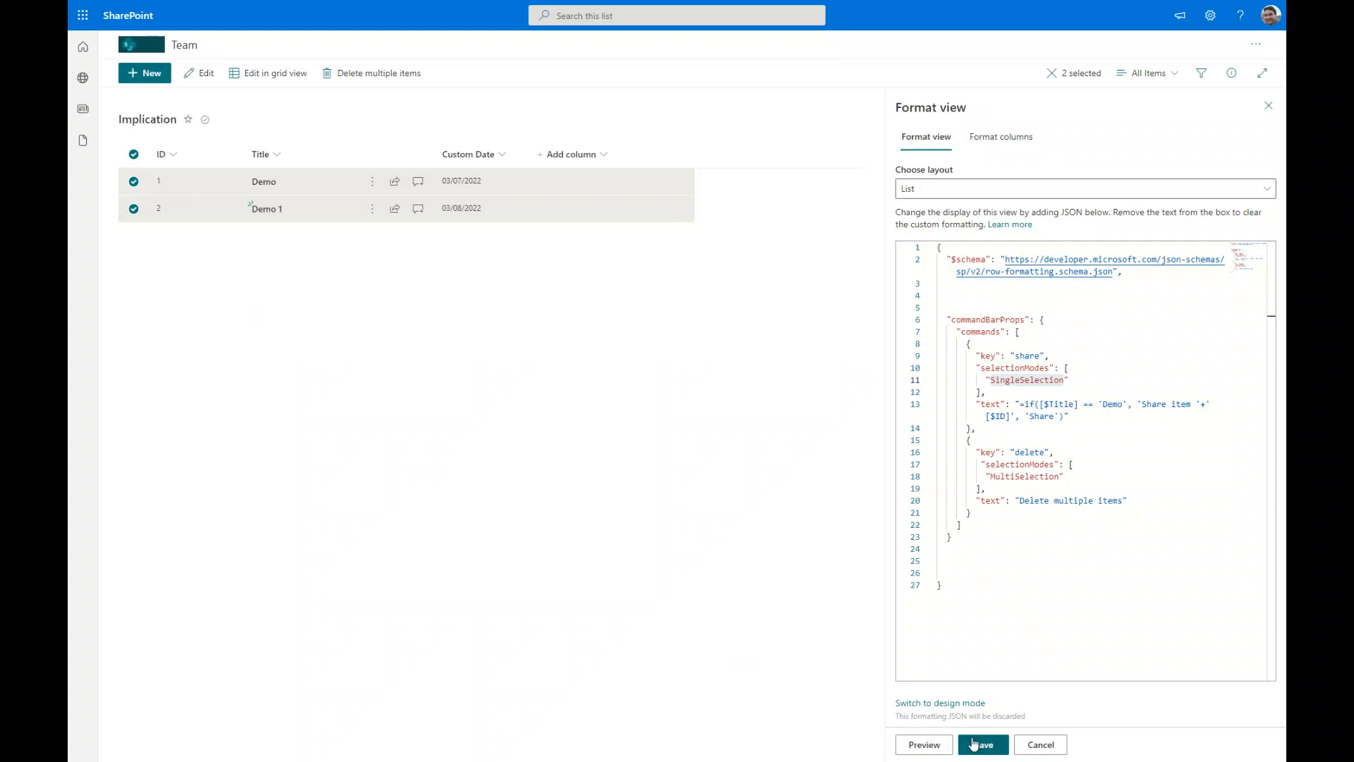